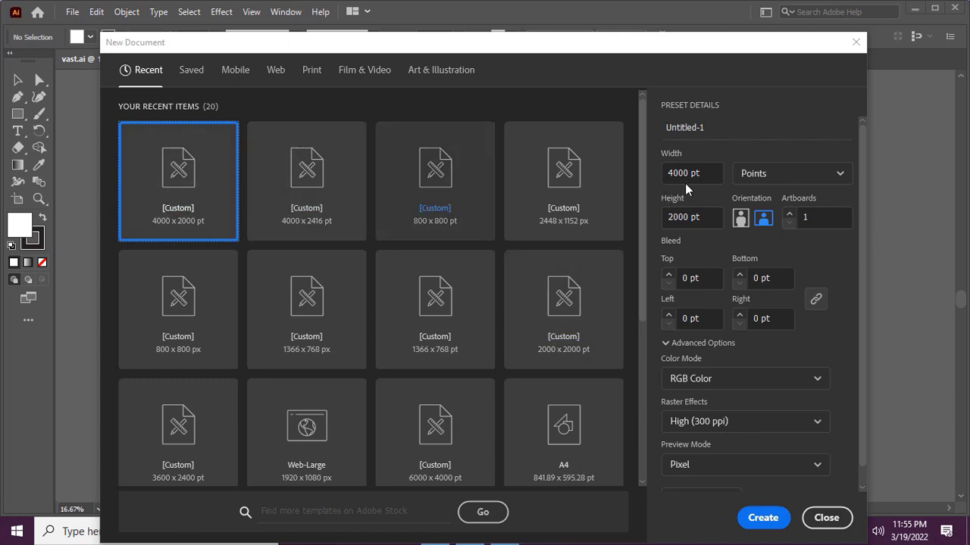
- Create a 4000 × 2000 pt RGB document and check the view's Smart Guides and snapping options
click(765, 520)
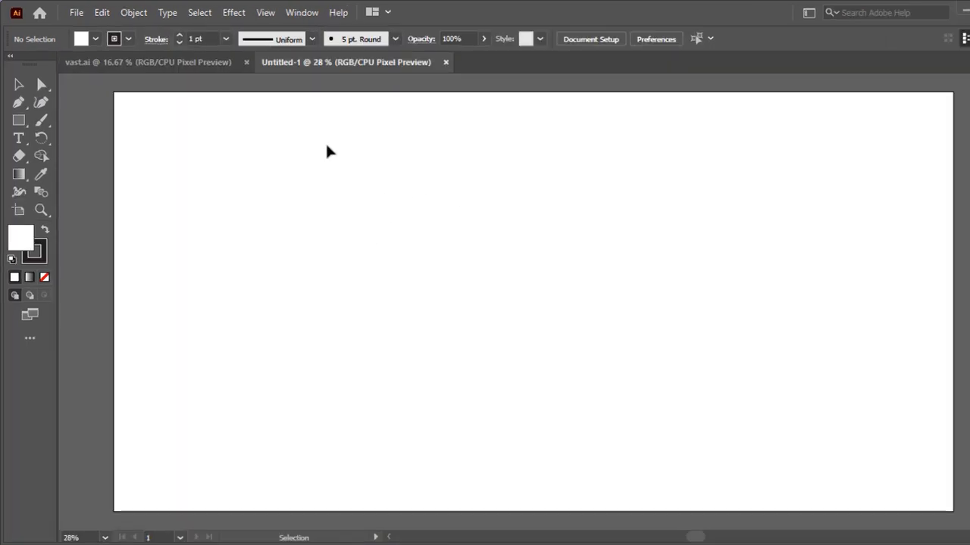
click(268, 16)
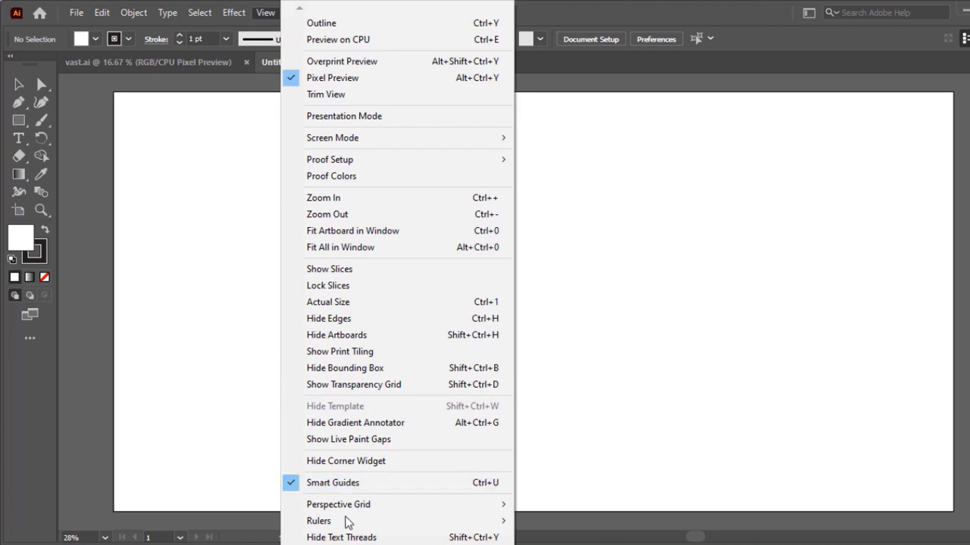
mouse_move(345, 544)
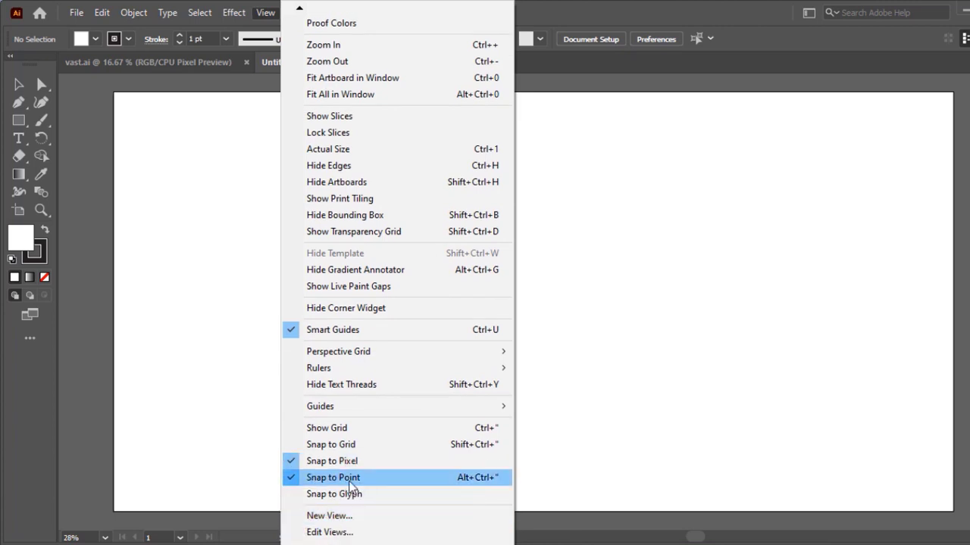
click(669, 400)
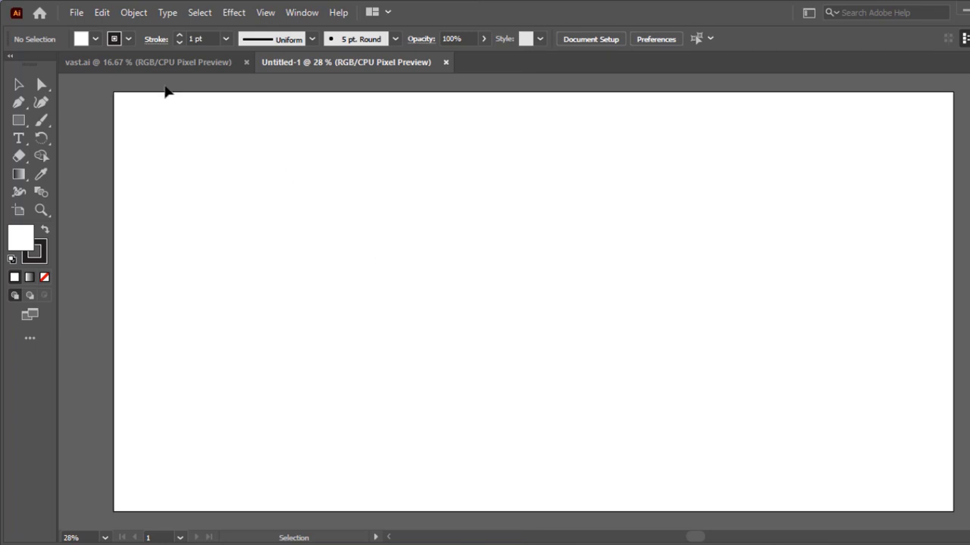
- Set the default fill to None and use a black stroke
click(93, 38)
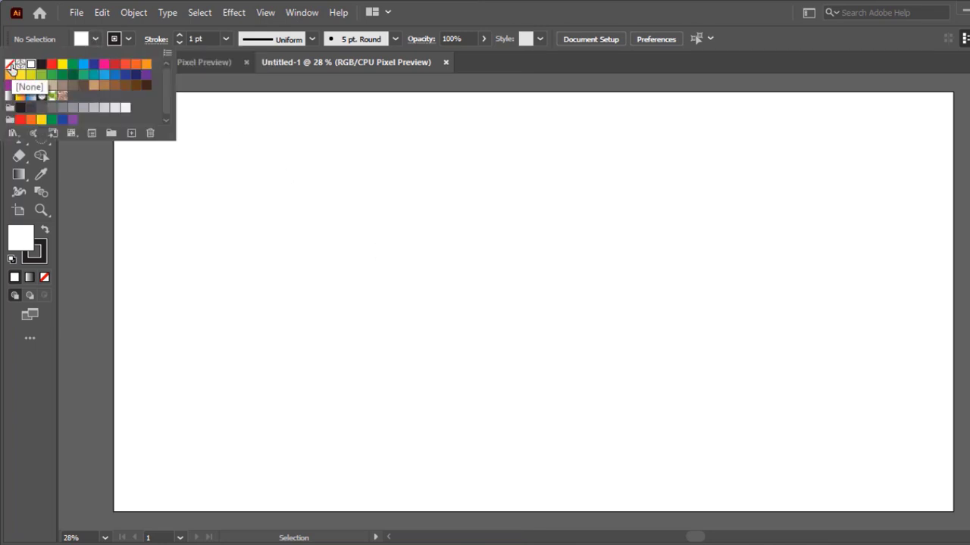
click(10, 65)
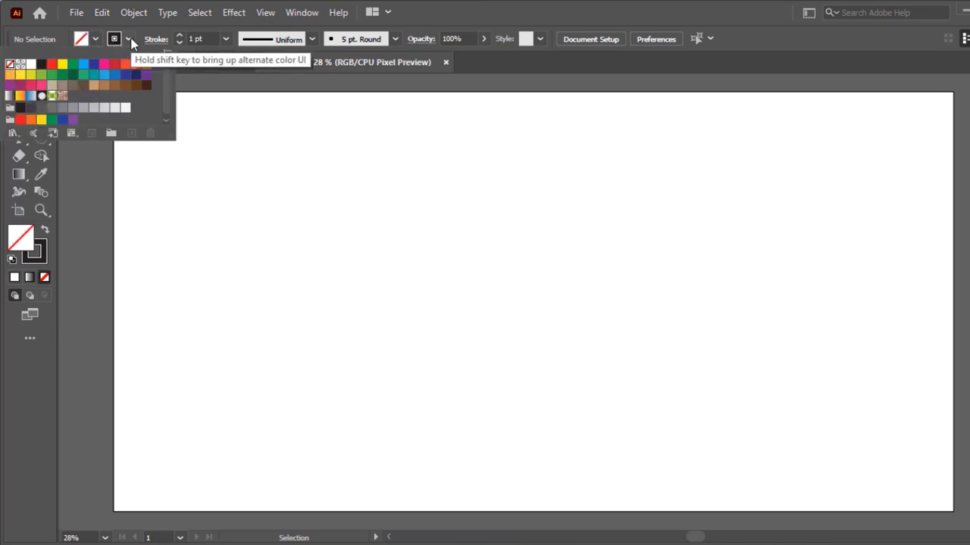
click(129, 38)
click(129, 38)
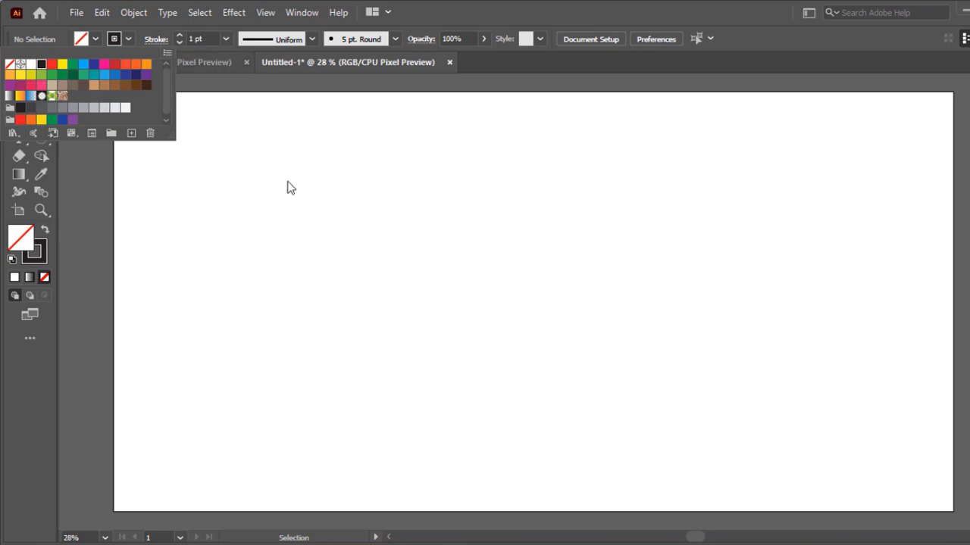
click(445, 295)
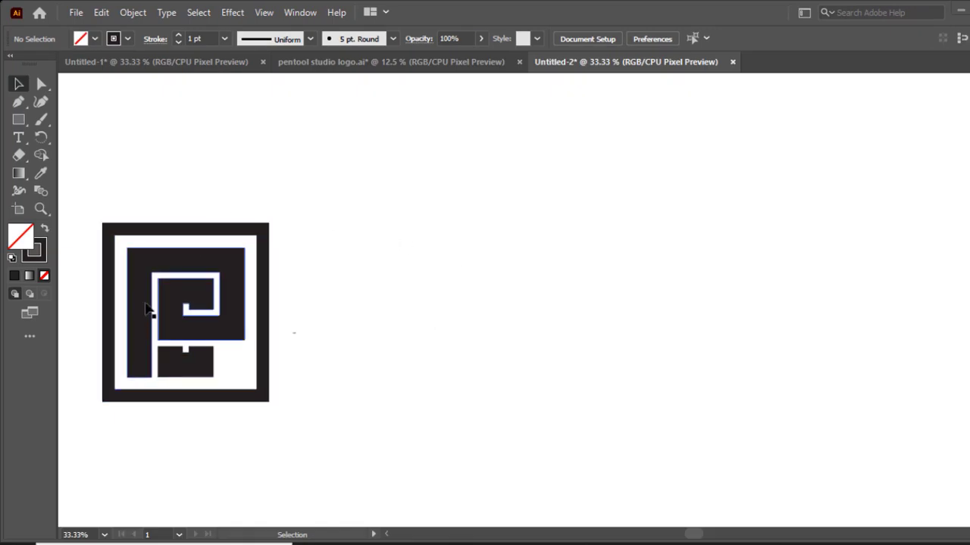
- Draw a 100 × 1500 pt rectangle and move it up into the empty space beside the reference logo
key(m)
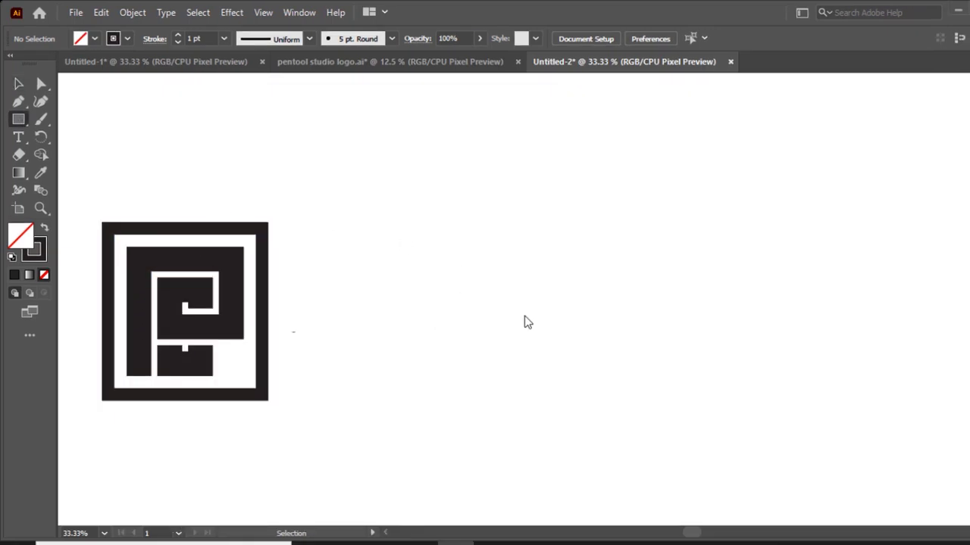
click(474, 240)
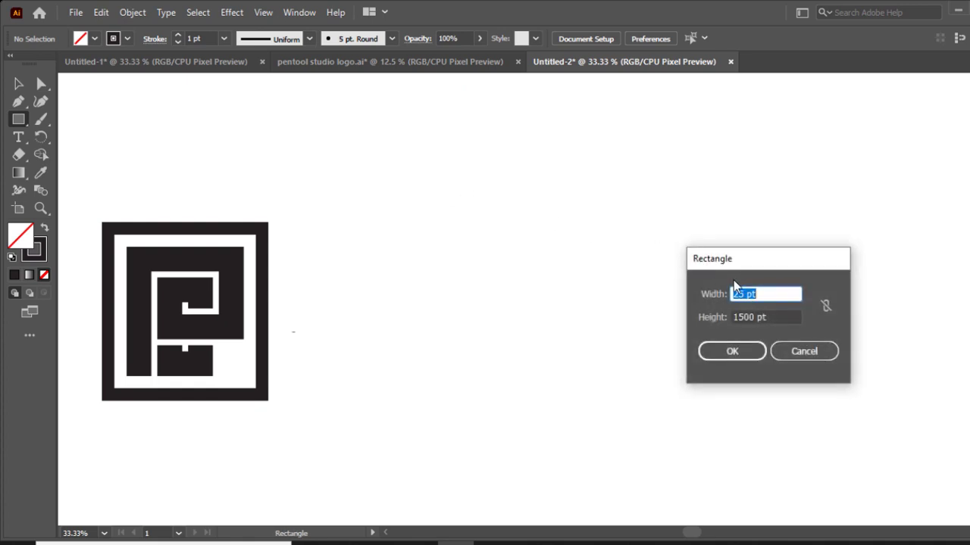
text(100)
click(732, 352)
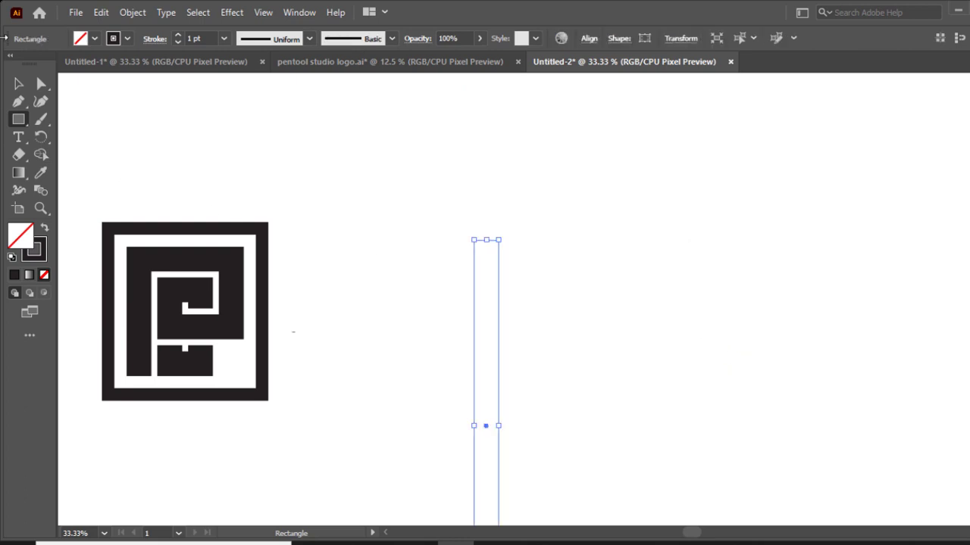
click(22, 83)
click(331, 168)
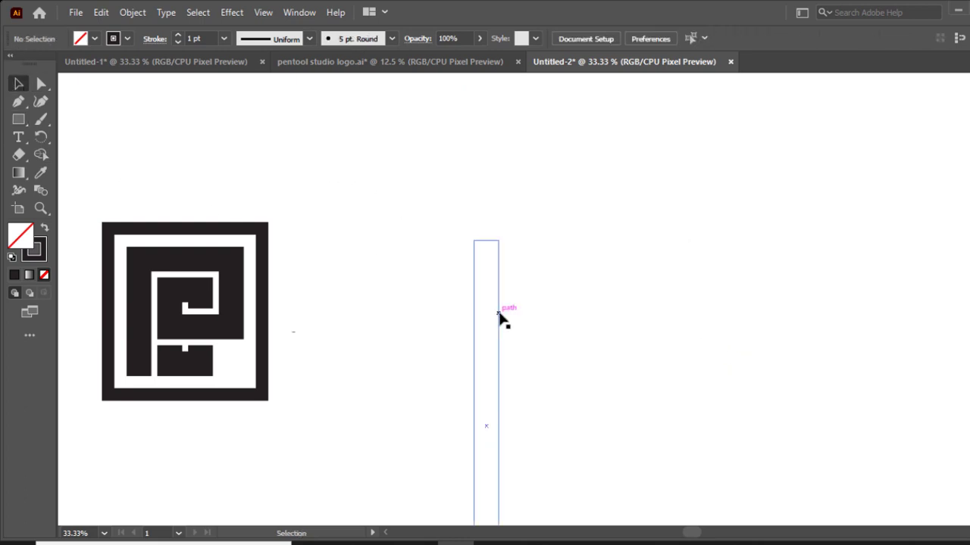
drag(500, 315, 468, 203)
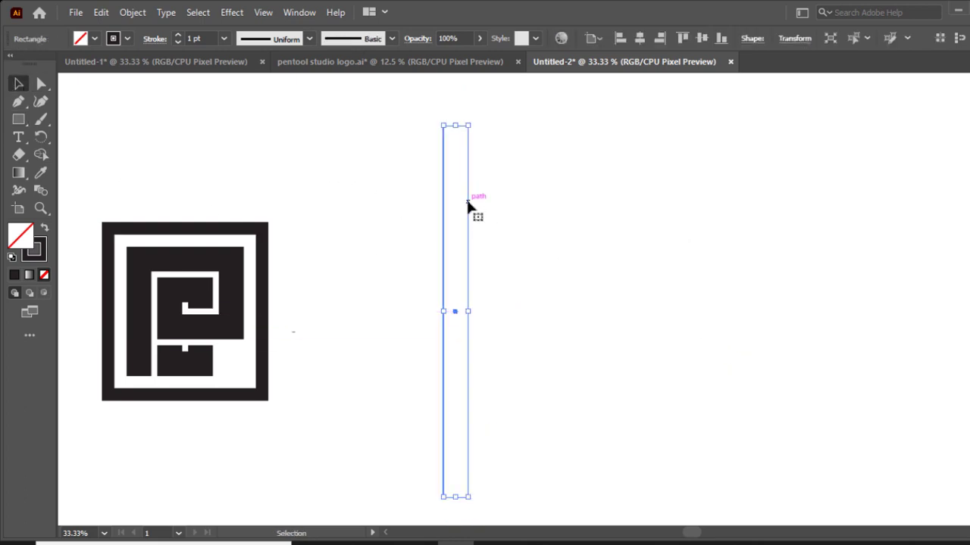
click(317, 174)
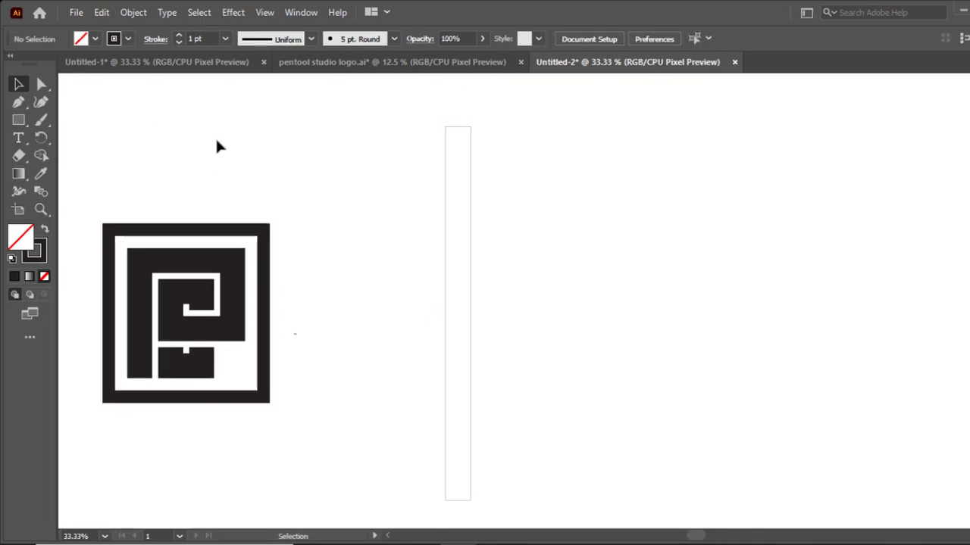
- Draw a second rectangle of 25 × 1500 pt to the right of the first one
click(19, 120)
click(706, 267)
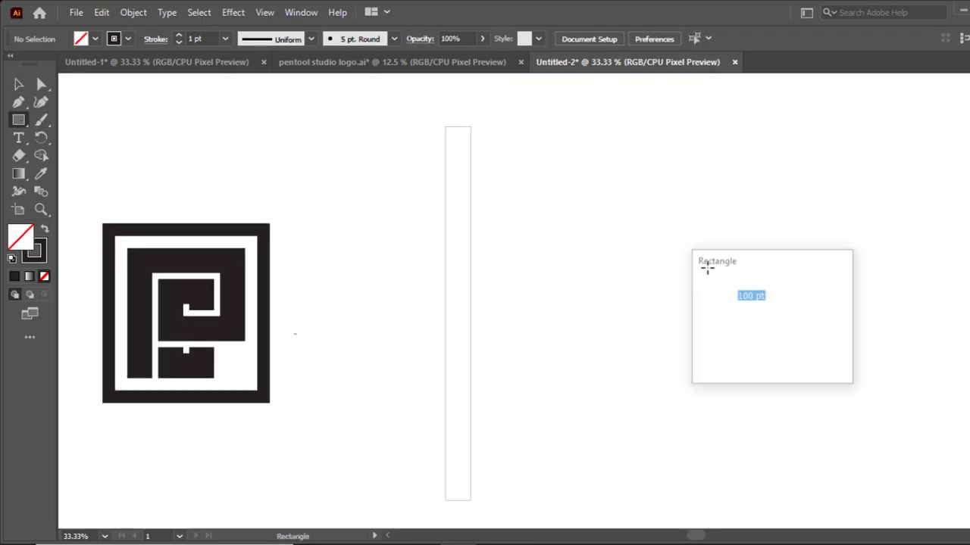
drag(765, 297, 733, 308)
key(BackSpace)
text(25pt)
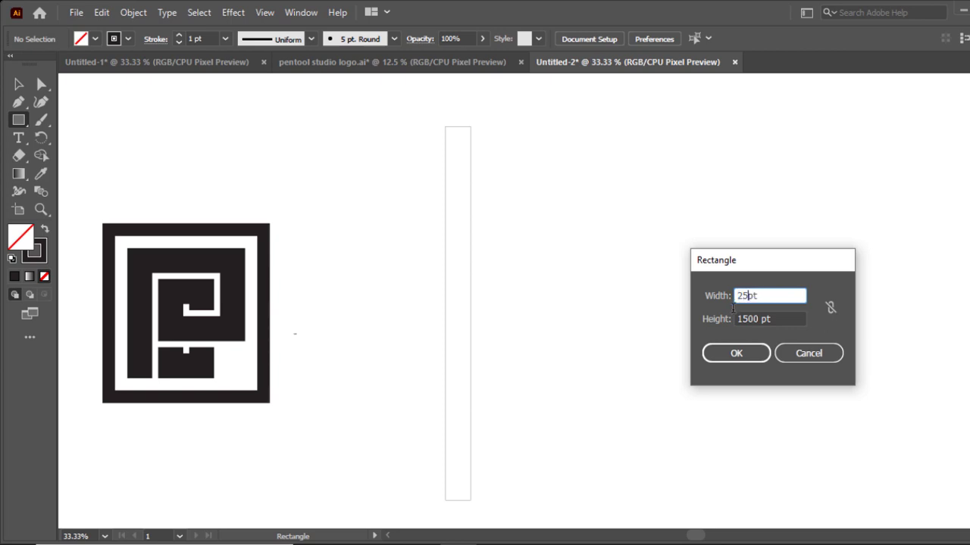
click(751, 353)
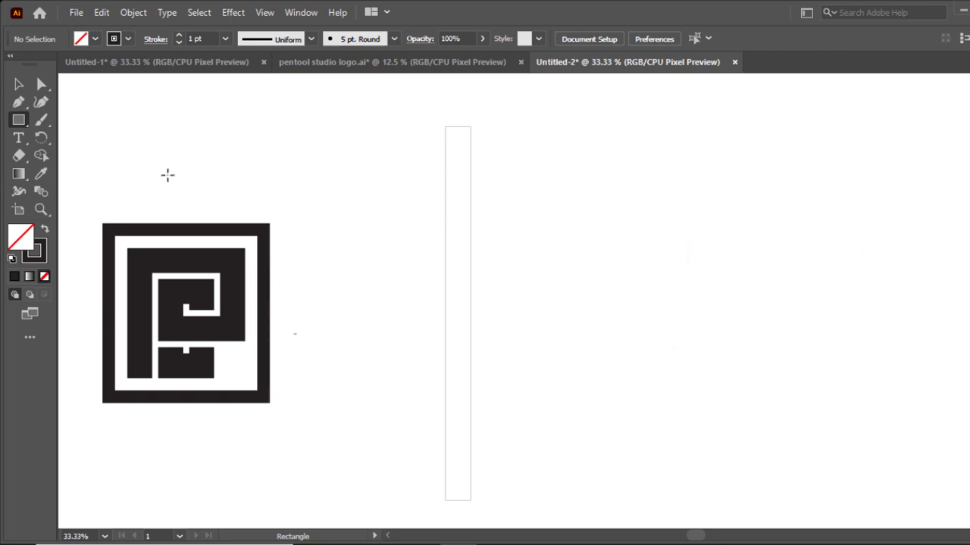
click(18, 85)
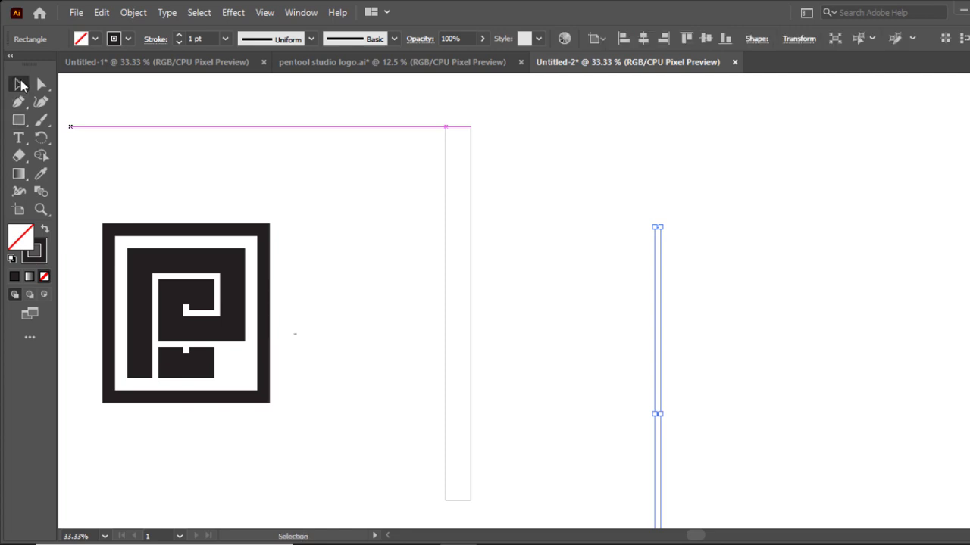
- Move the narrow rectangle flush against the right edge of the wide rectangle, with their ends aligned
click(579, 184)
drag(656, 276, 649, 191)
click(508, 193)
click(575, 200)
drag(585, 201, 472, 202)
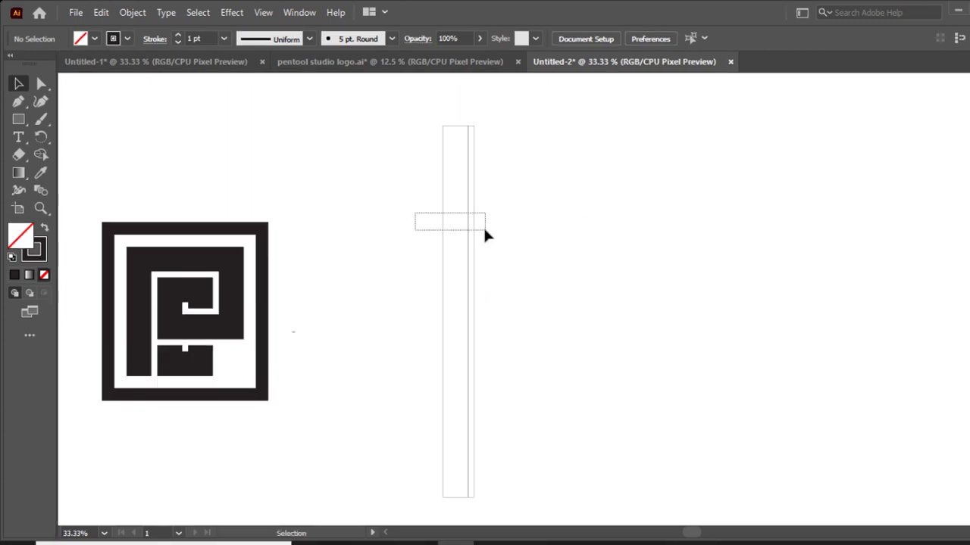
- Copy the wide and narrow rectangle pair edge to edge to the right three times, making four pairs
click(447, 250)
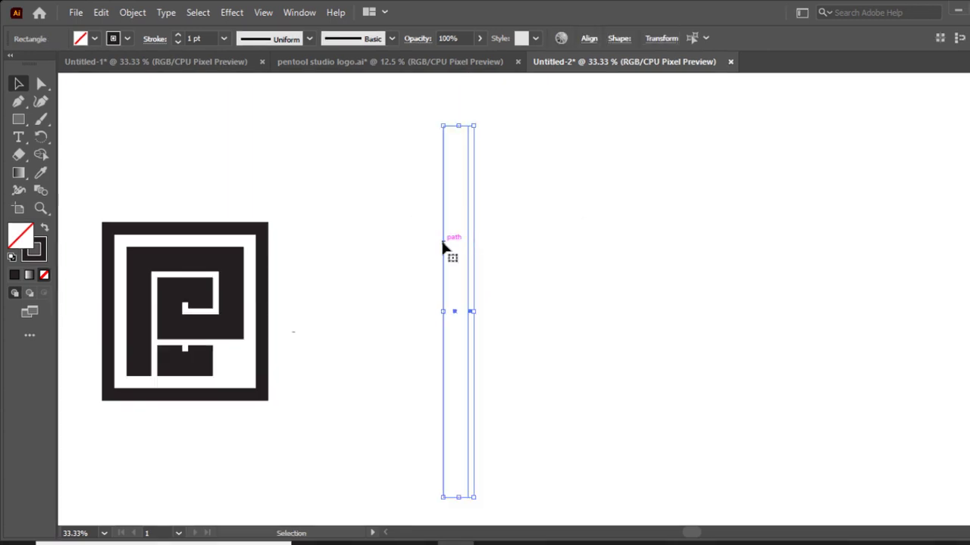
drag(453, 245, 476, 250)
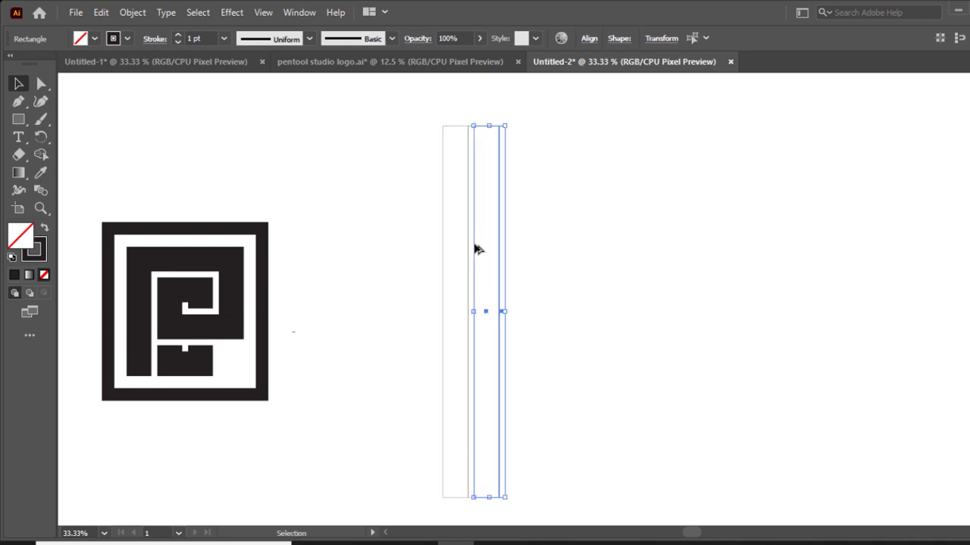
key(ctrl+d)
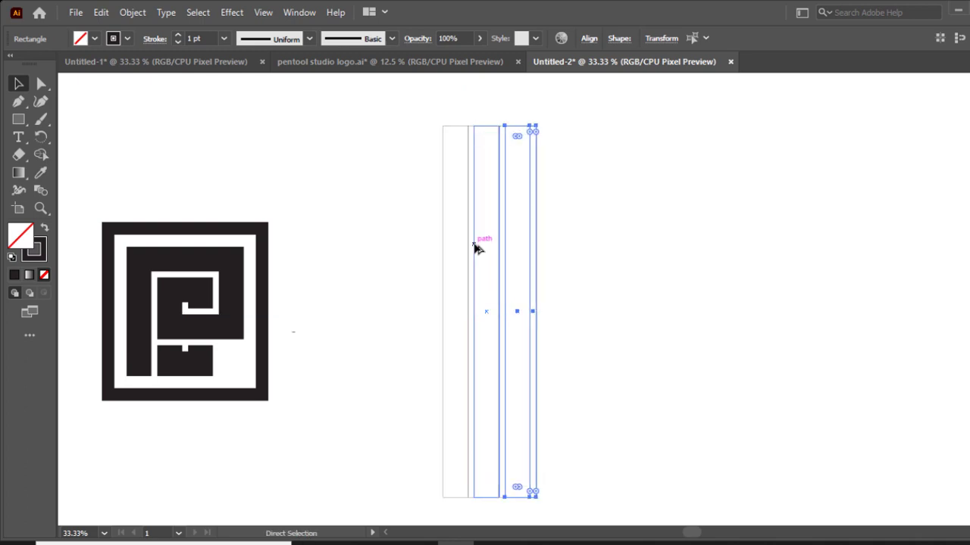
key(ctrl+d)
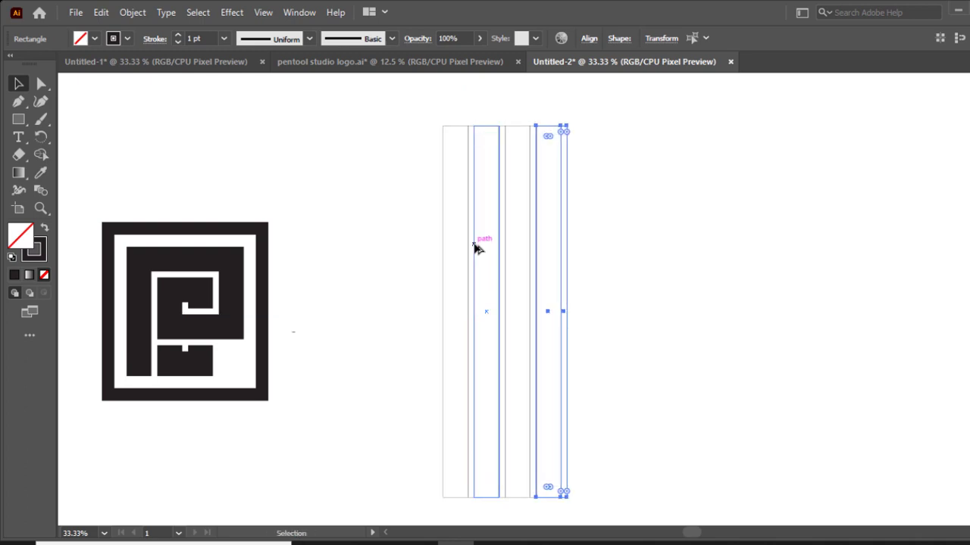
click(387, 225)
- Shift all the vertical strips slightly to the right and add a copy rotated 90° to form a crossing grid
drag(366, 185, 618, 278)
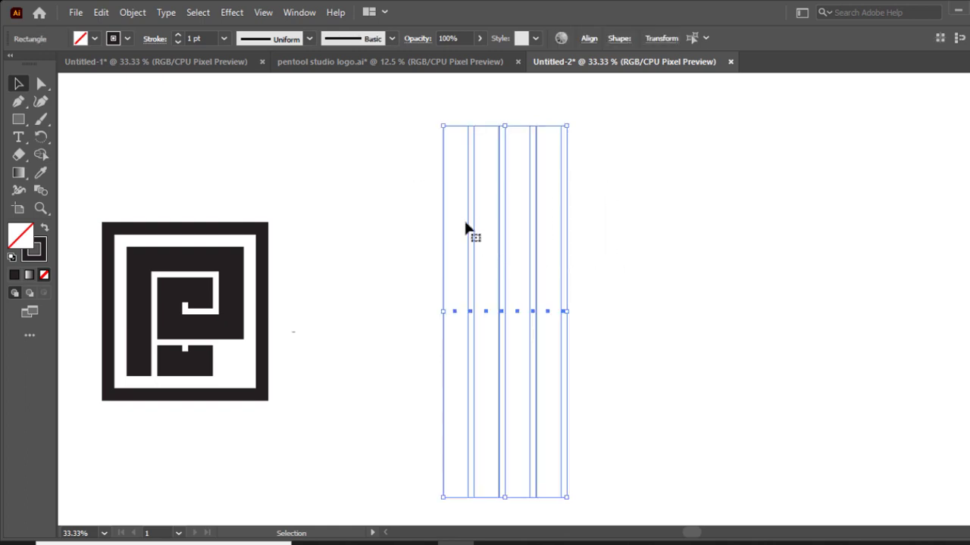
drag(465, 227, 505, 227)
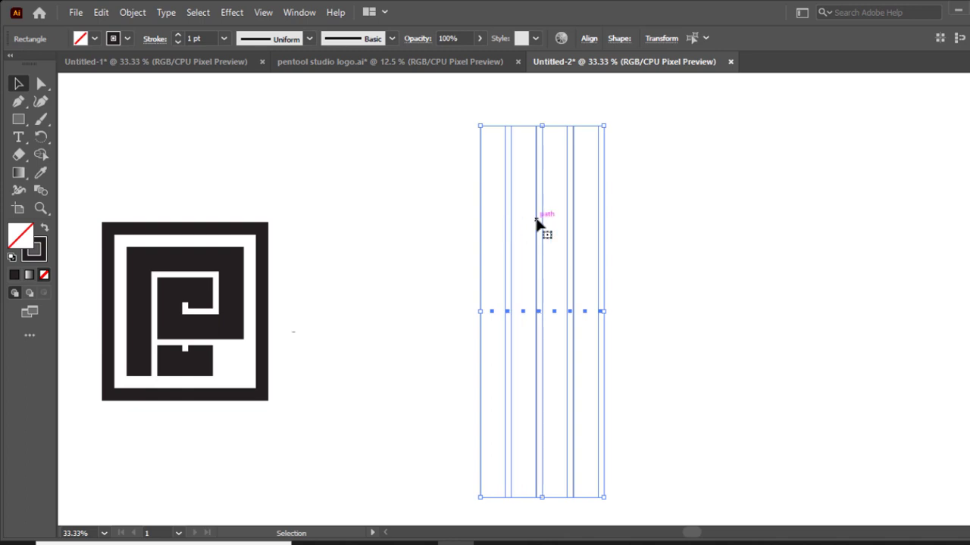
right_click(537, 221)
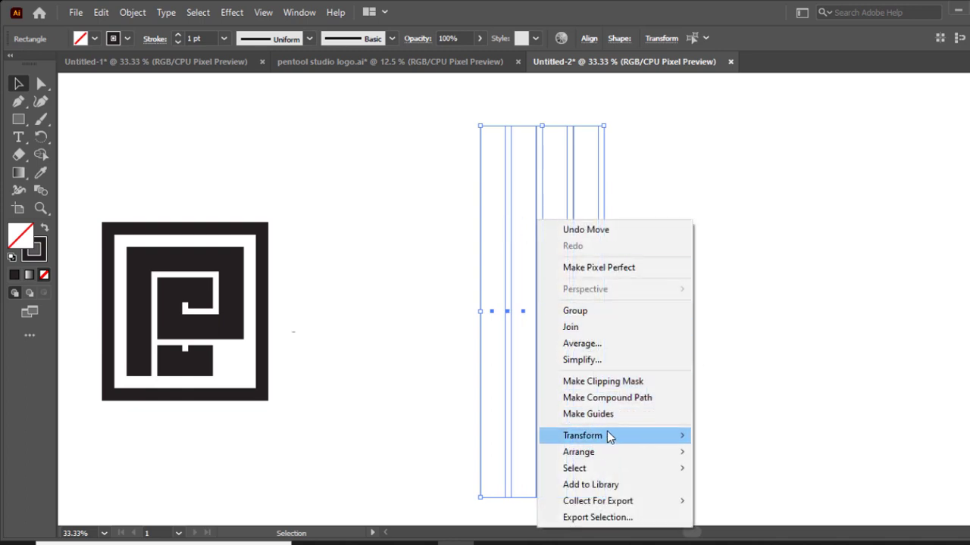
mouse_move(671, 428)
click(732, 344)
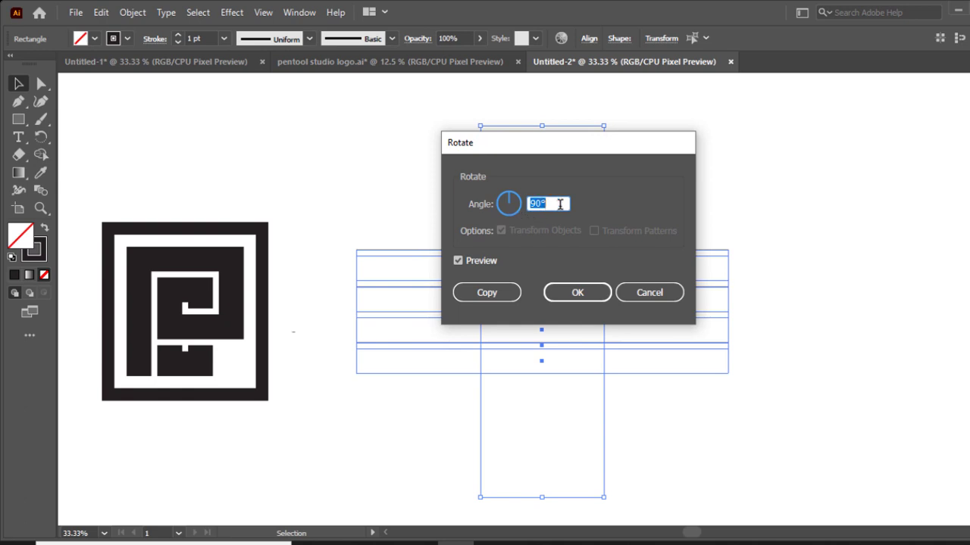
click(485, 295)
click(750, 199)
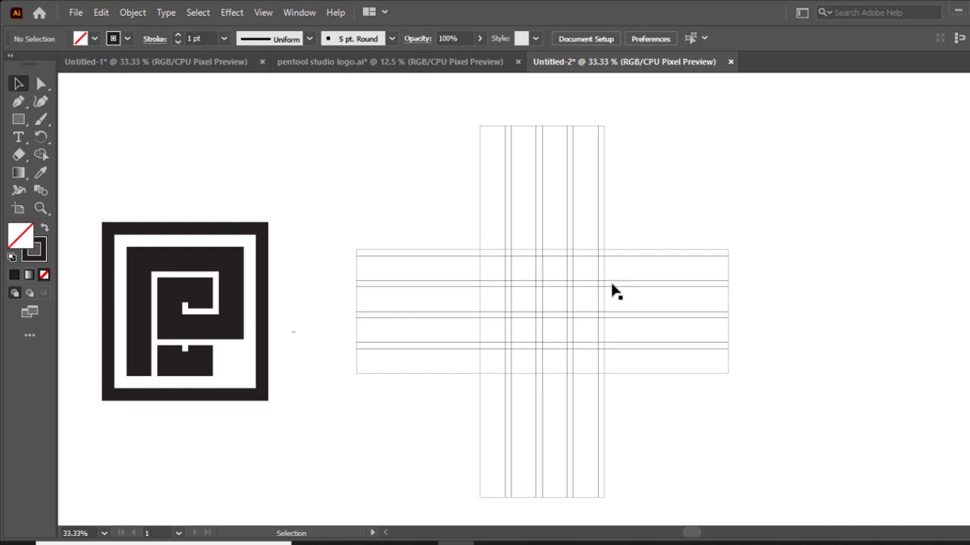
- Move the third wide horizontal strip from the top down out of the grid, below the other horizontal strips
click(726, 318)
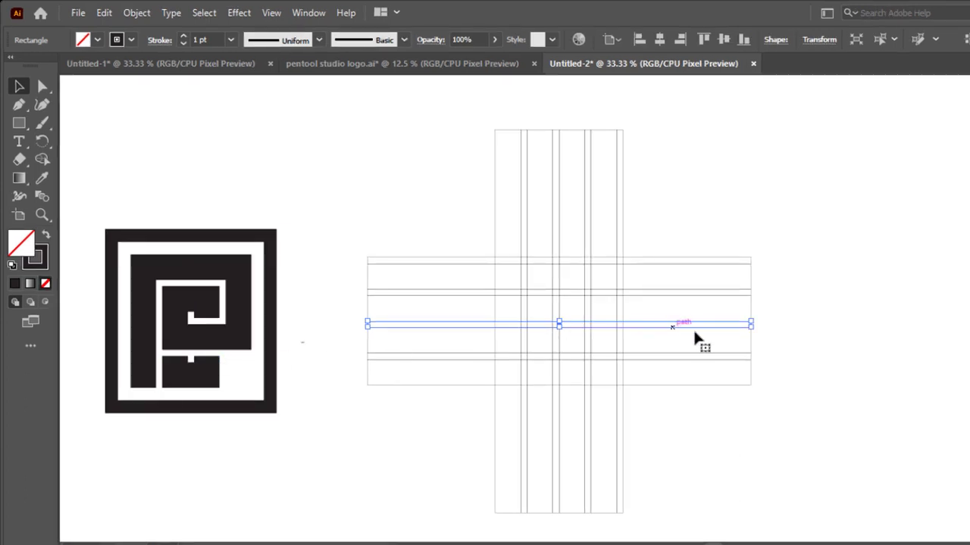
click(855, 347)
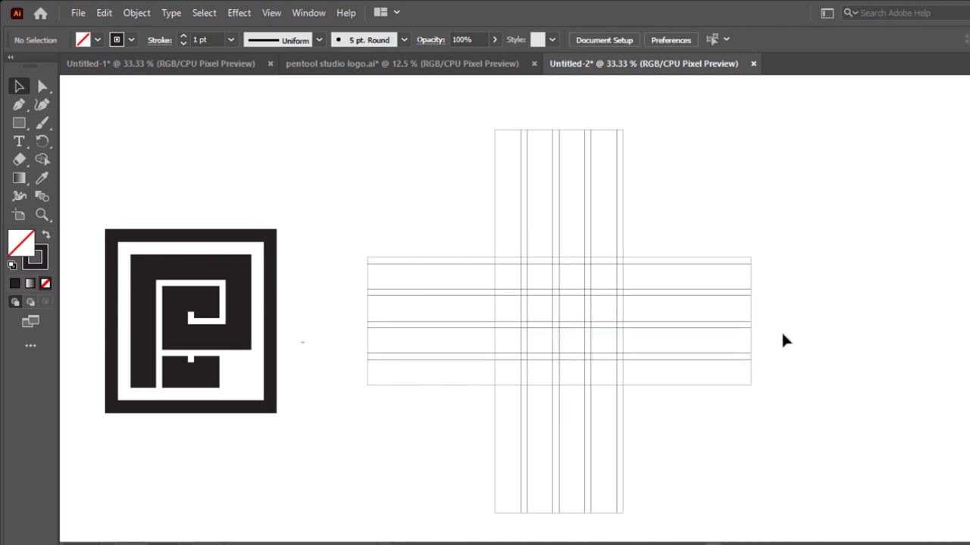
drag(776, 334, 730, 389)
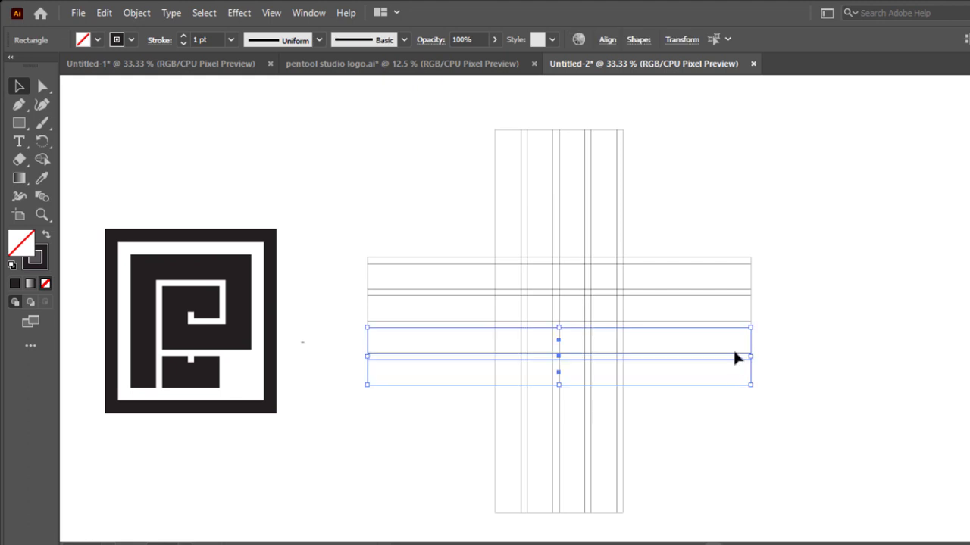
key(ctrl+shift+a)
drag(733, 348, 738, 463)
key(ctrl+shift+a)
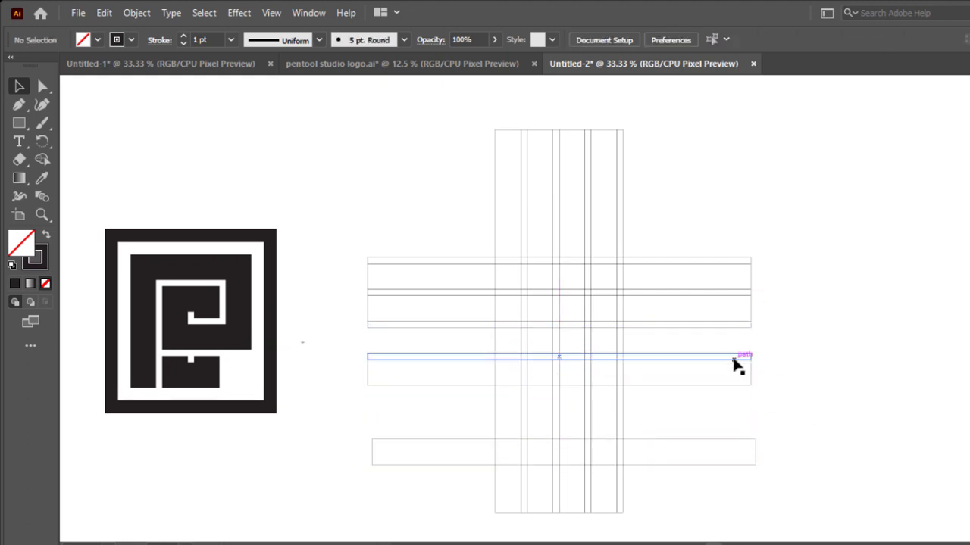
- Duplicate the lowest narrow horizontal strip, place the copy below the grid, and move the original up against the narrow strip above it
click(734, 361)
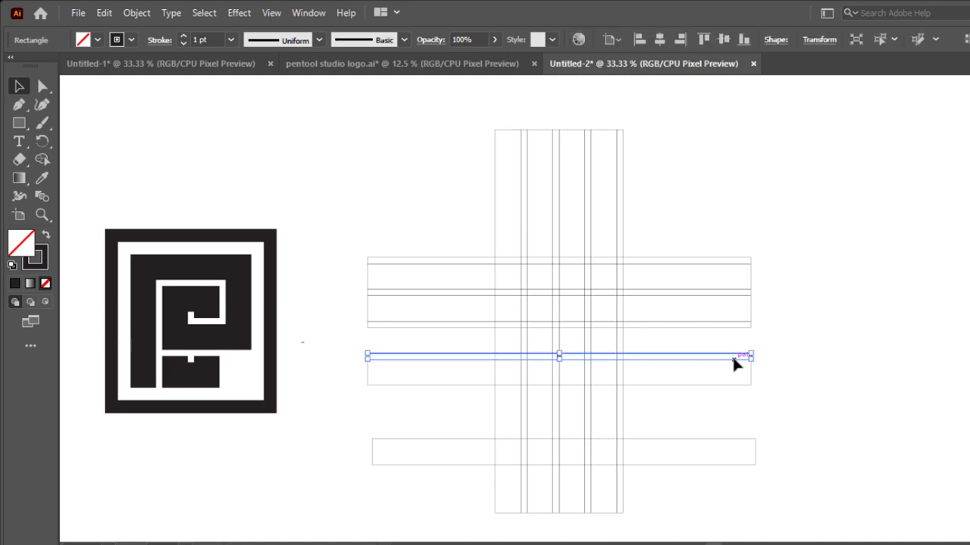
key(ctrl+z)
click(808, 319)
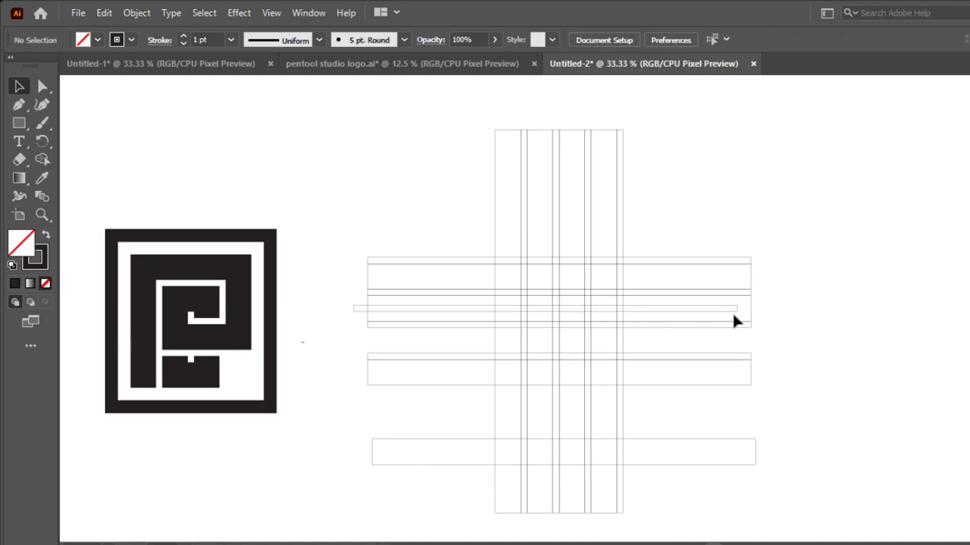
drag(733, 311, 768, 426)
click(792, 351)
click(765, 362)
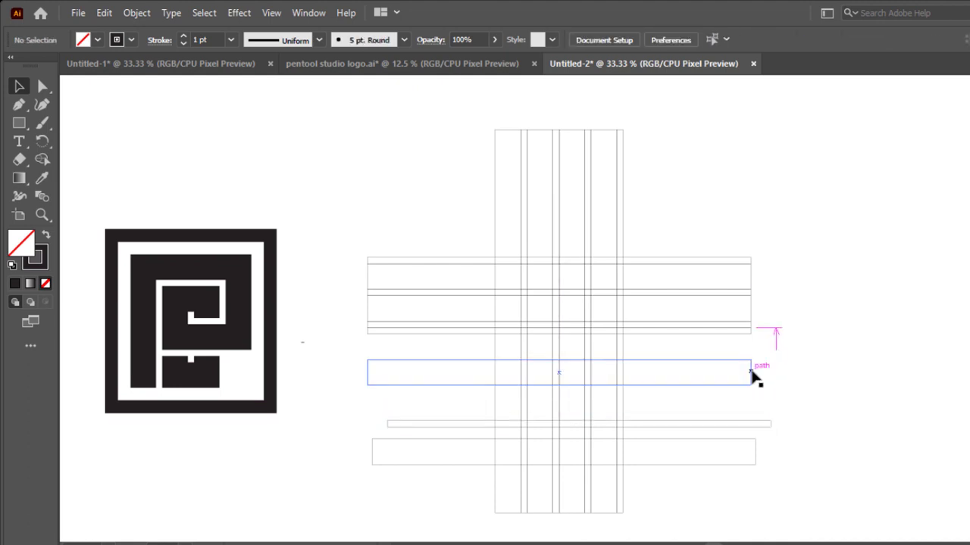
- Move the nearest loose wide strip up against the horizontal stack, and snap the loose narrow strip directly beneath it
drag(750, 368, 751, 344)
click(803, 358)
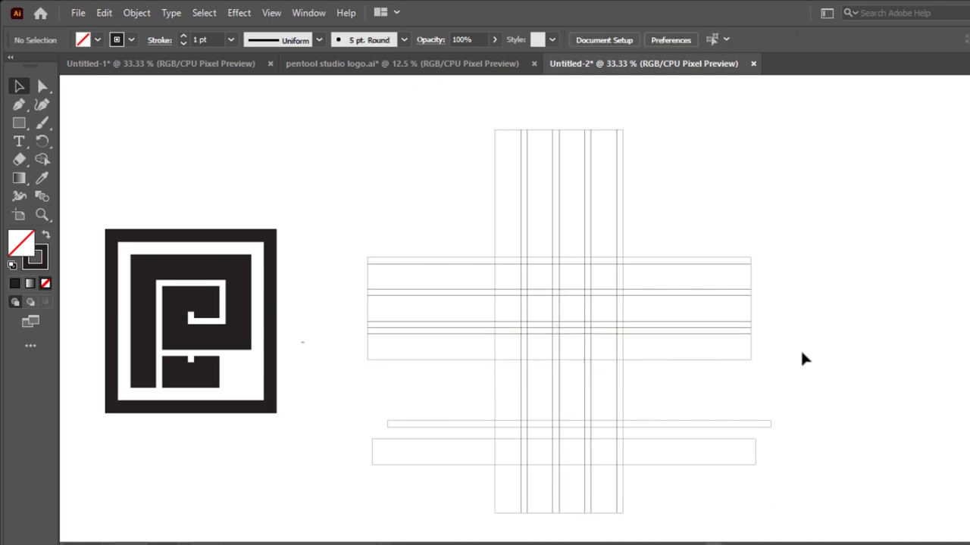
drag(757, 427, 735, 363)
click(776, 421)
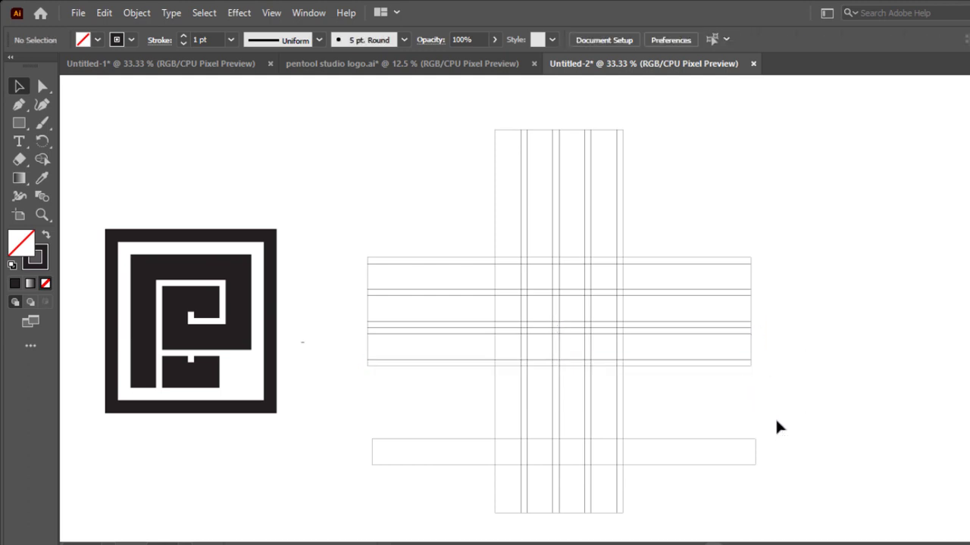
- Duplicate the lowest narrow horizontal strip and snap the copy edge to edge directly beneath it
click(716, 366)
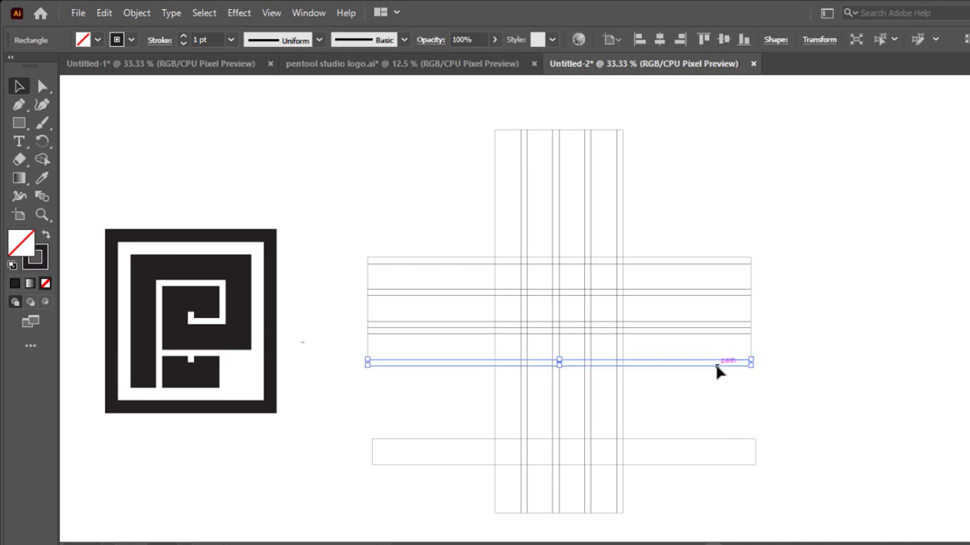
key(ctrl+c)
key(ctrl+v)
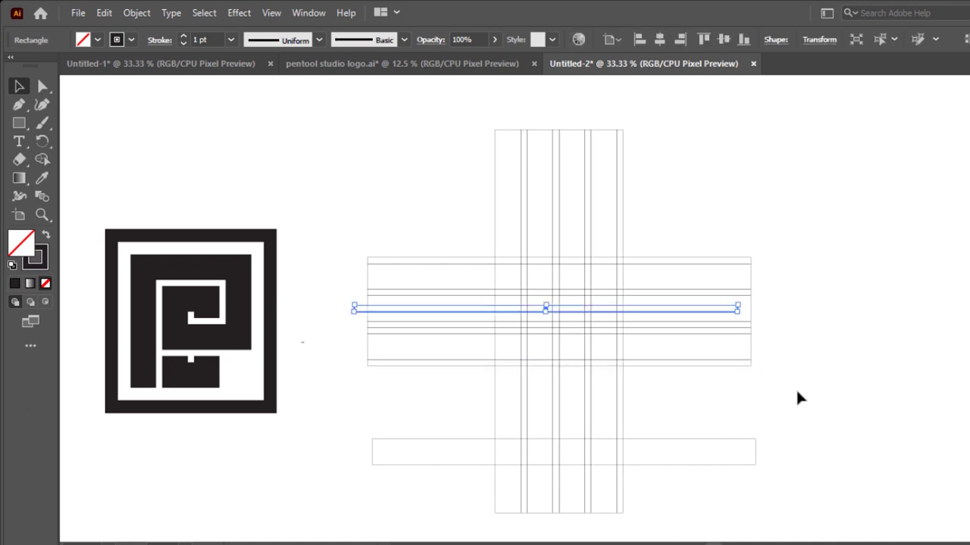
click(799, 398)
drag(735, 310, 745, 367)
click(803, 383)
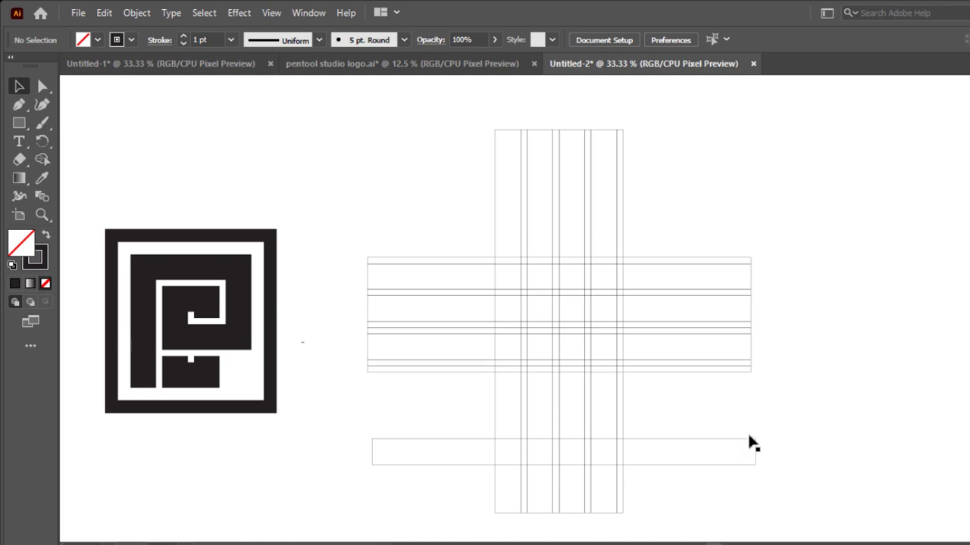
- Move the remaining wide horizontal strip up against the lowest narrow strip, aligned with the rest of the horizontal stack
drag(752, 447, 746, 374)
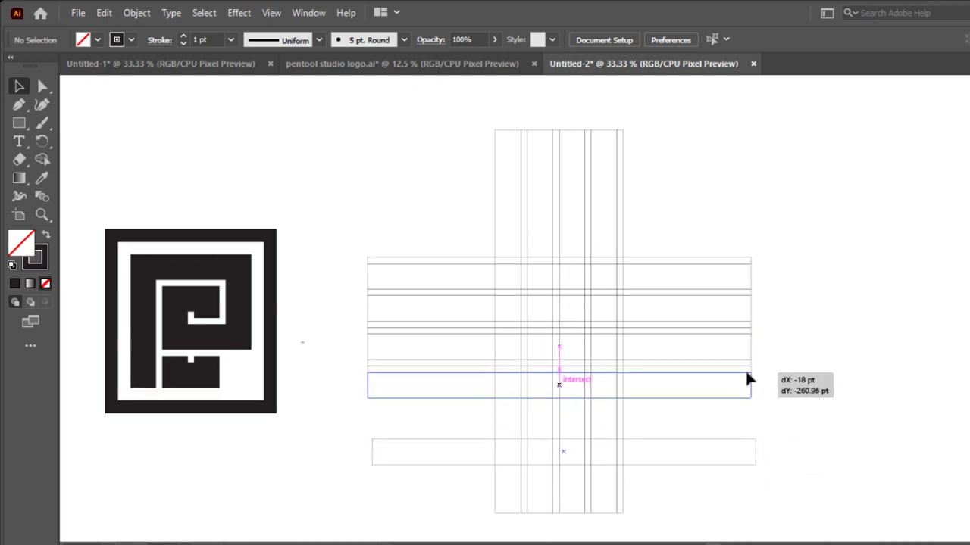
drag(746, 375, 747, 374)
click(718, 450)
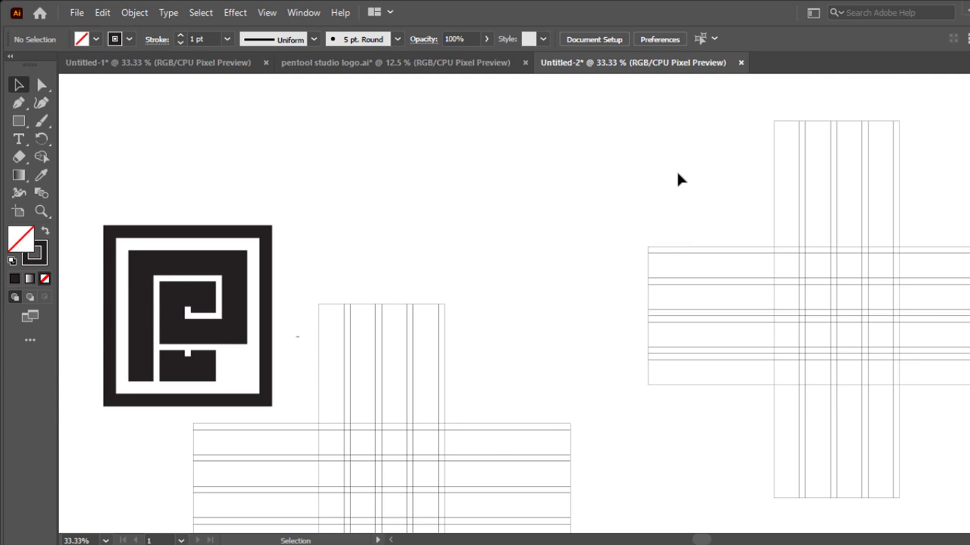
- Select the completed grid, move it closer to the reference logo, and merge its cells into the P's outer band with Shape Builder
drag(677, 172, 924, 417)
drag(750, 203, 913, 415)
drag(898, 348, 725, 337)
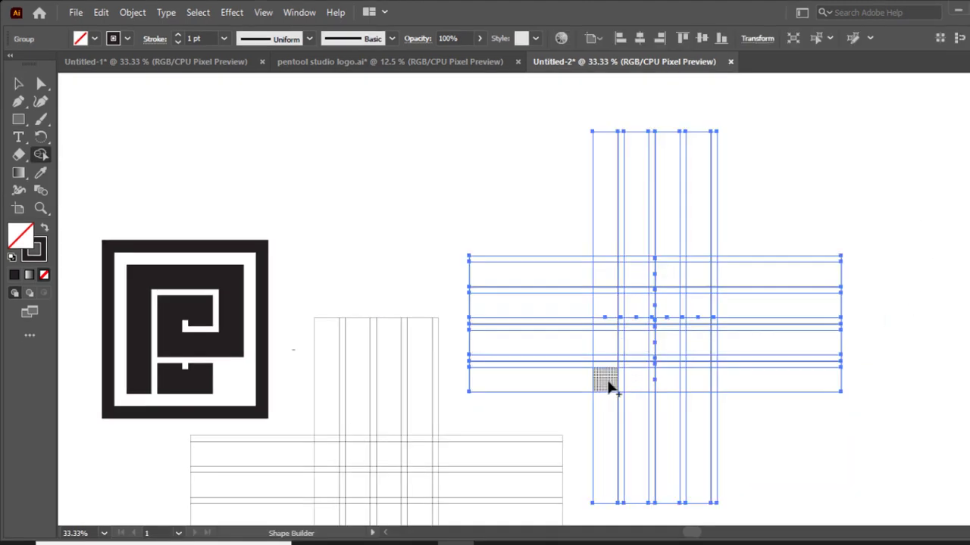
mouse_move(608, 386)
mouse_down()
mouse_move(610, 263)
mouse_move(609, 274)
mouse_move(696, 274)
mouse_move(699, 350)
mouse_move(637, 350)
mouse_up()
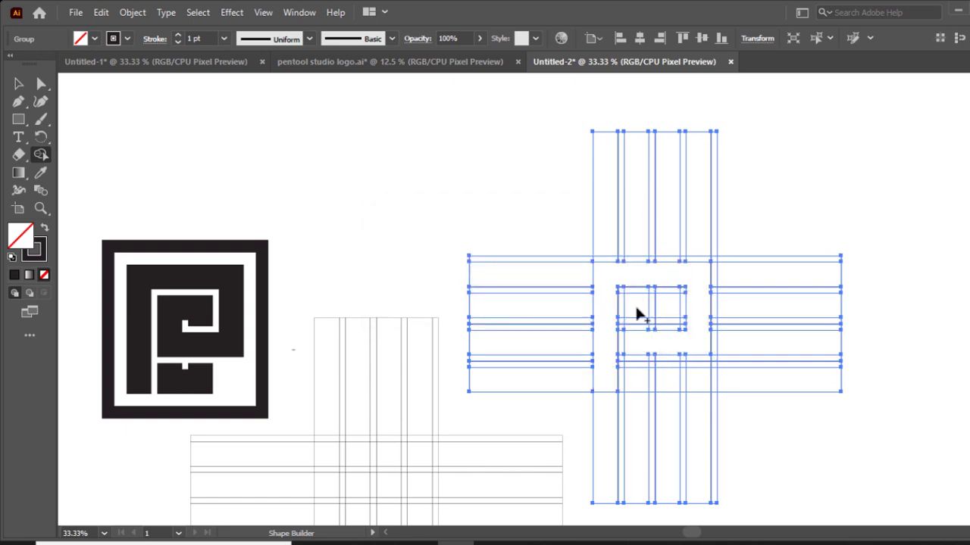
- Merge the inner grid cells into the P's band with Shape Builder to form the spiral around the small central notch
alt+click(627, 271)
scroll(664, 331, up, 1)
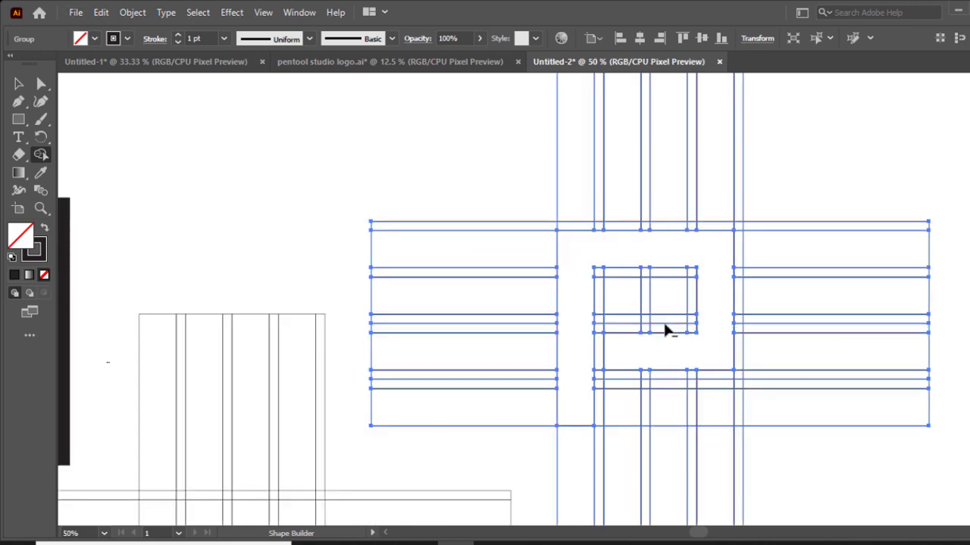
mouse_move(670, 324)
mouse_down()
mouse_move(668, 297)
mouse_move(624, 300)
mouse_move(623, 343)
mouse_up()
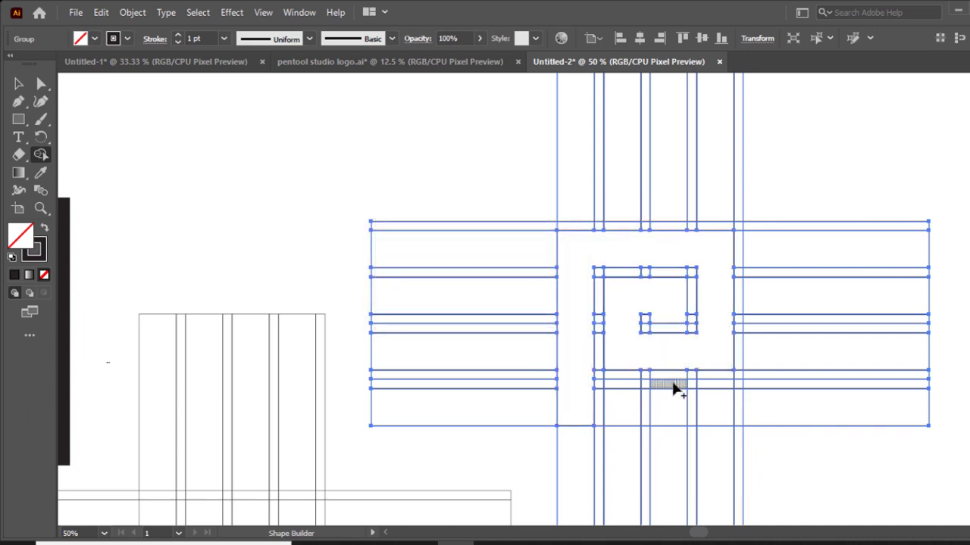
- Merge the cells below the spiral into a separate block with Shape Builder, leaving out the small notch at its upper edge
mouse_move(674, 386)
mouse_down()
mouse_move(673, 403)
mouse_move(652, 413)
mouse_move(614, 391)
mouse_up()
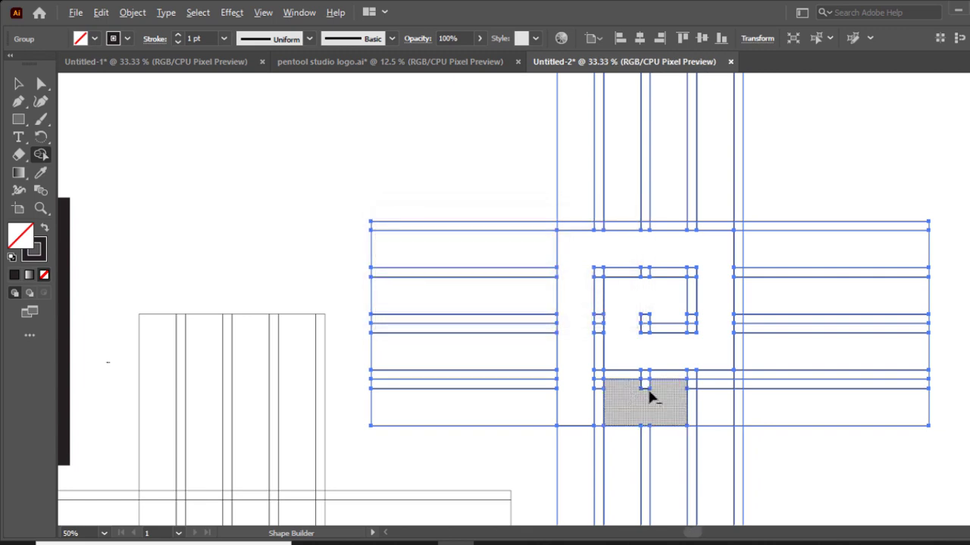
key(ctrl+minus)
click(17, 85)
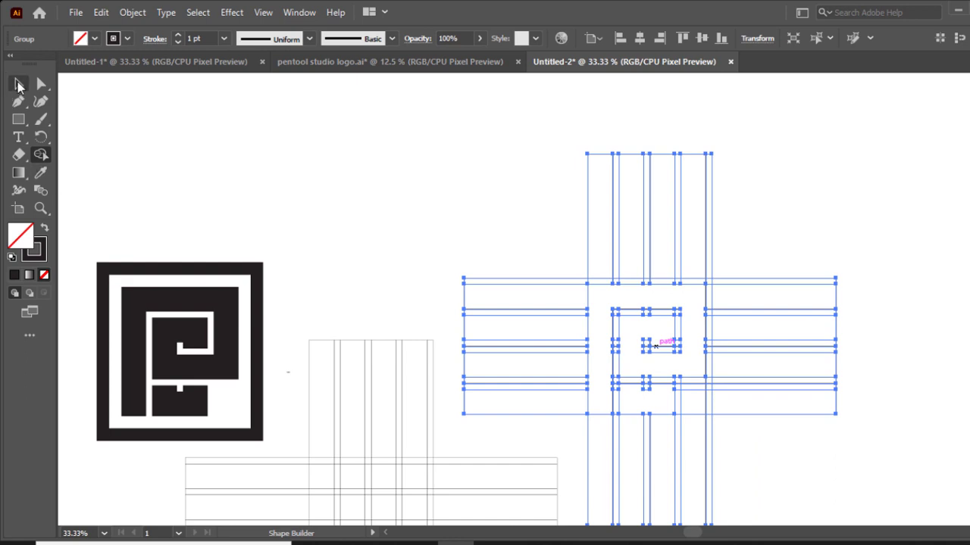
click(428, 190)
scroll(437, 196, down, 1)
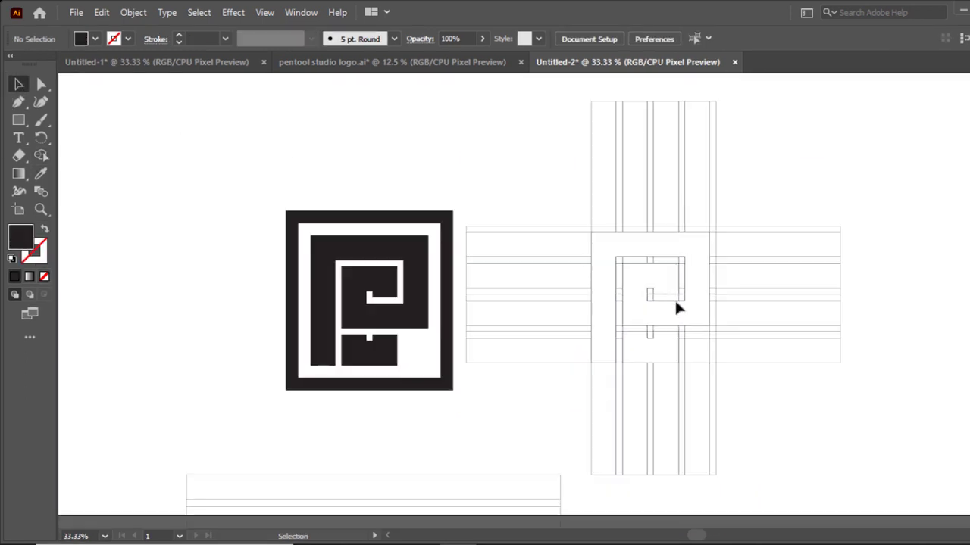
click(620, 311)
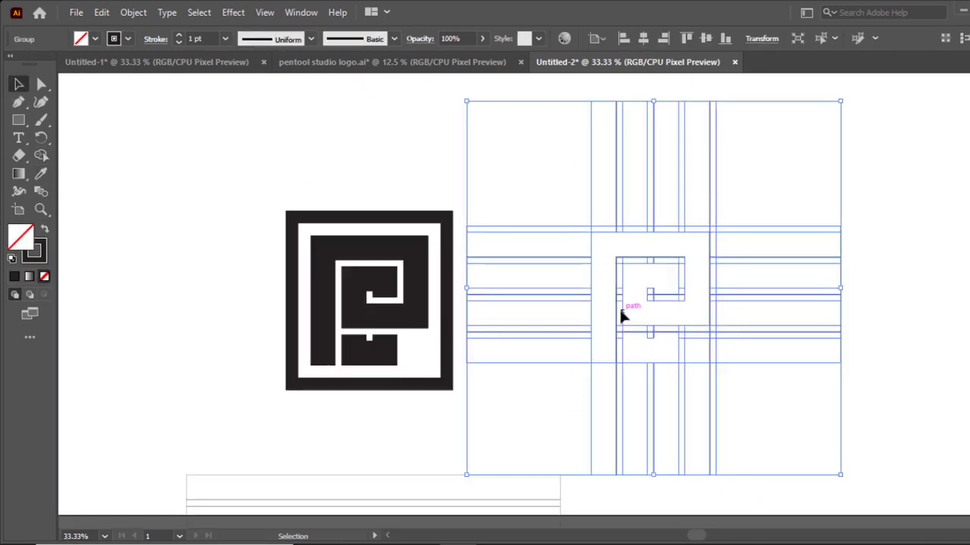
right_click(620, 312)
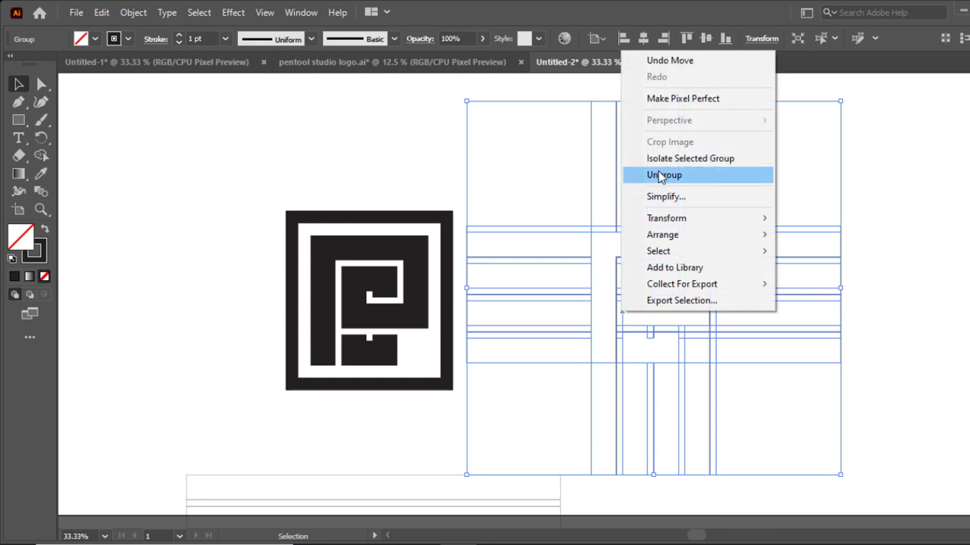
click(923, 181)
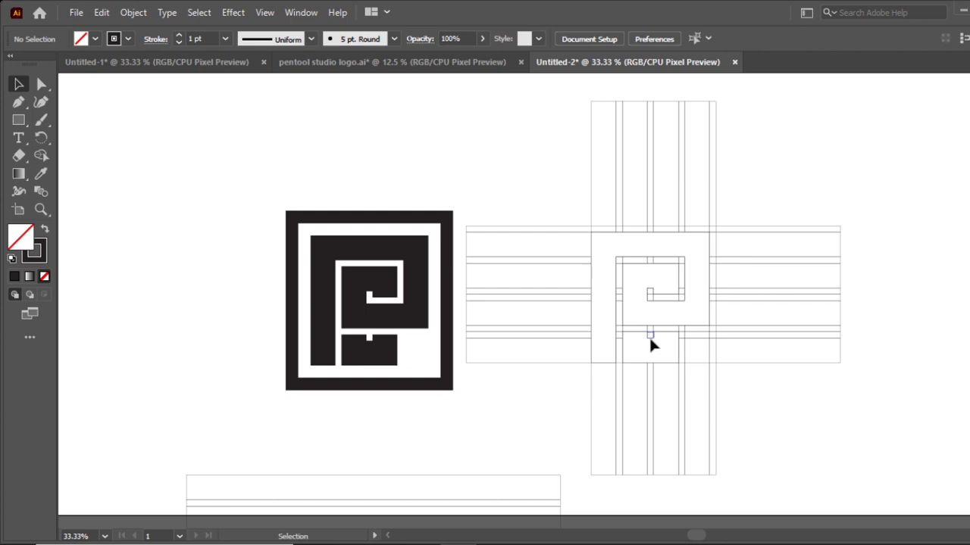
- Ungroup the grid with the merged shapes so that each piece can be selected separately
click(663, 363)
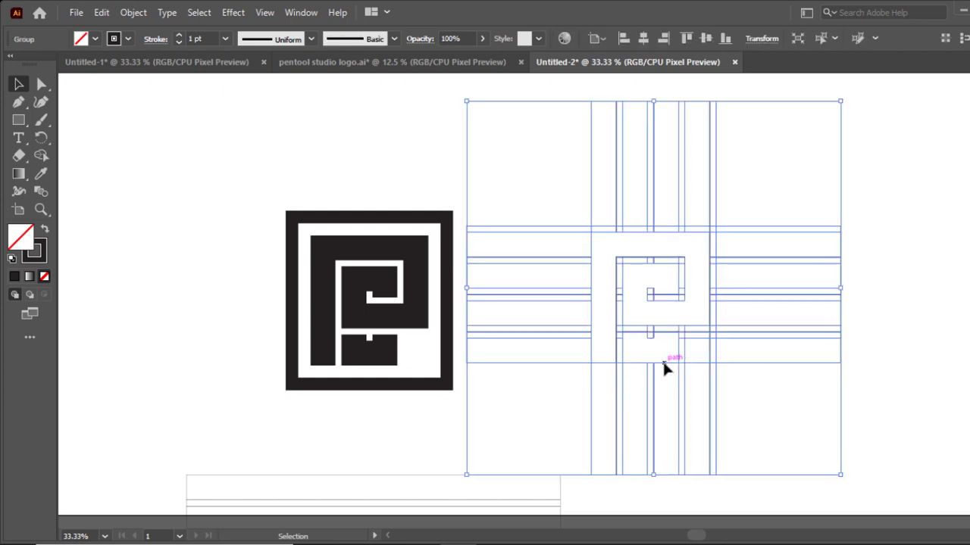
right_click(662, 359)
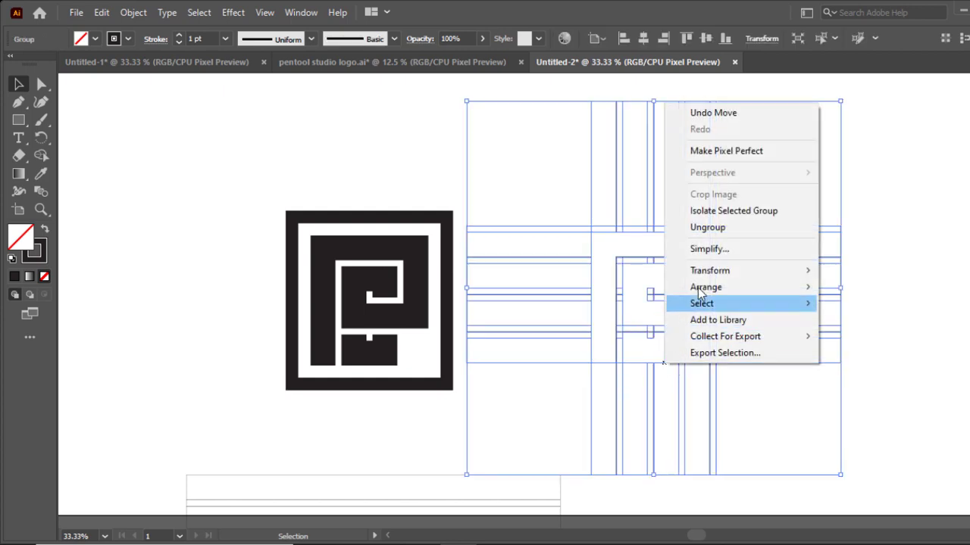
click(716, 228)
click(784, 196)
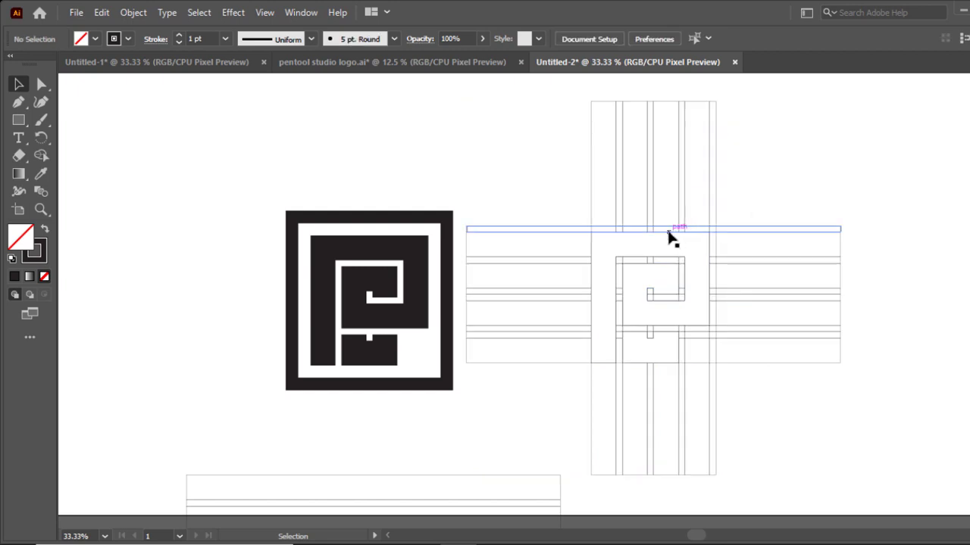
- Fill the P-shaped spiral with the black swatch from the grays group
click(684, 277)
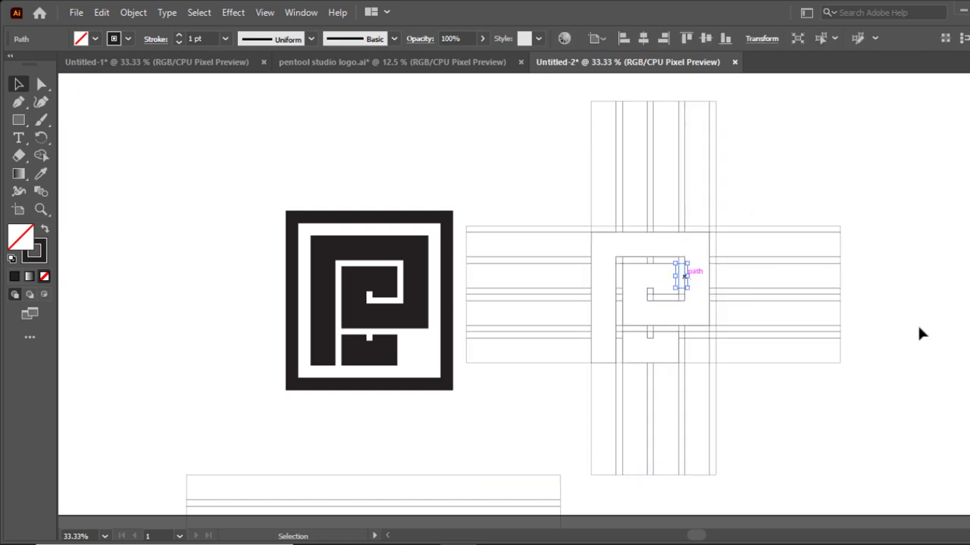
click(917, 324)
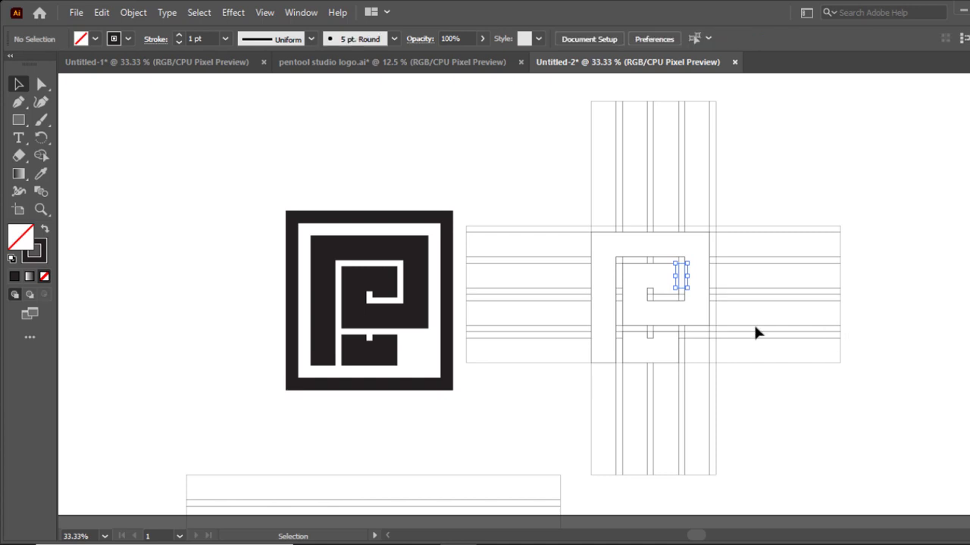
click(620, 313)
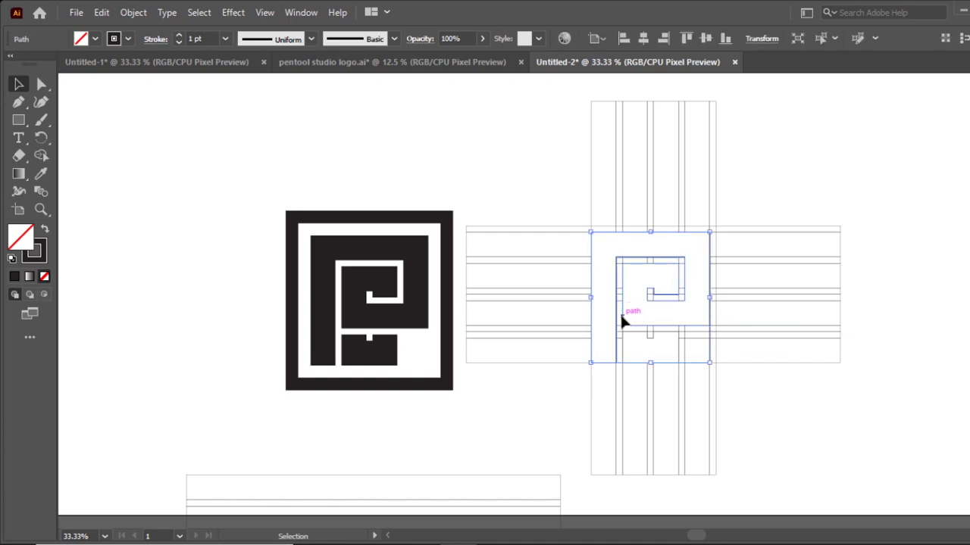
click(93, 39)
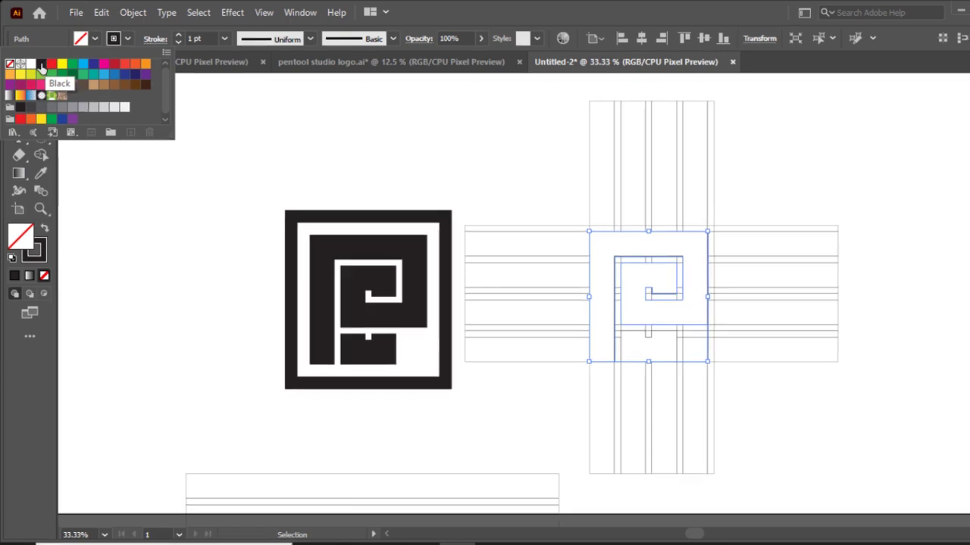
click(42, 65)
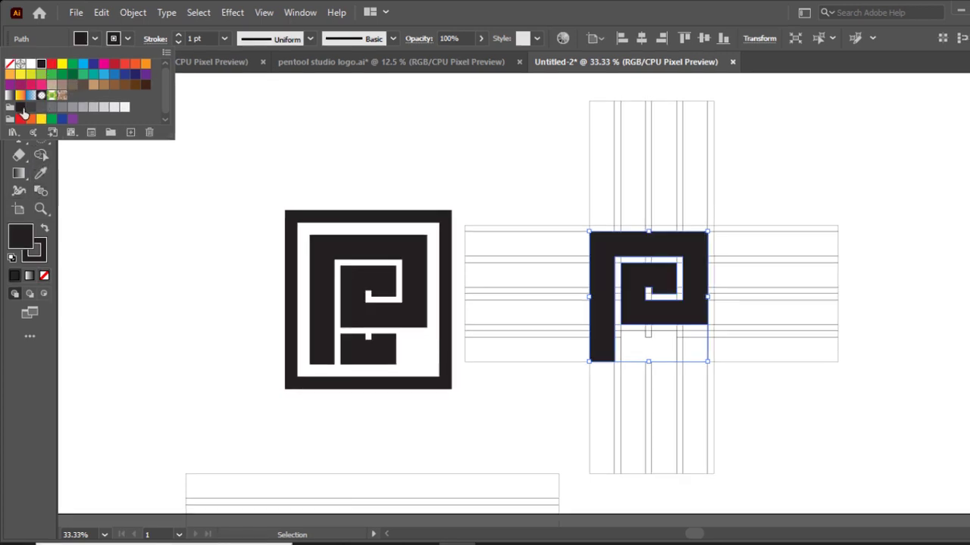
click(30, 106)
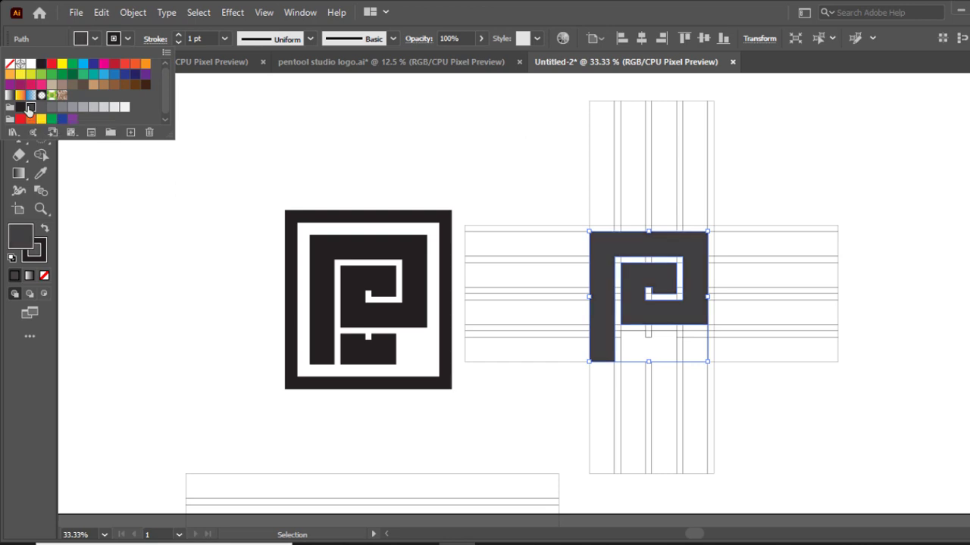
click(19, 109)
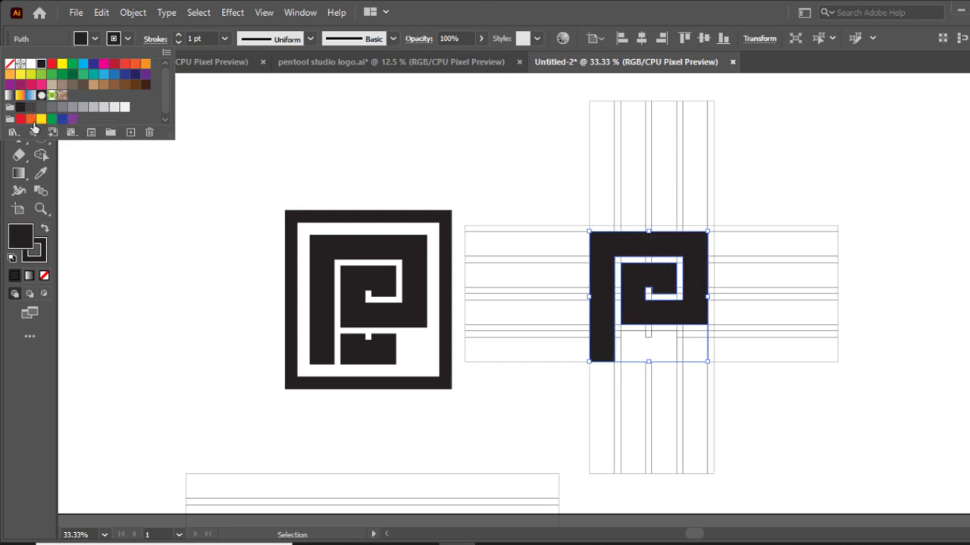
click(134, 218)
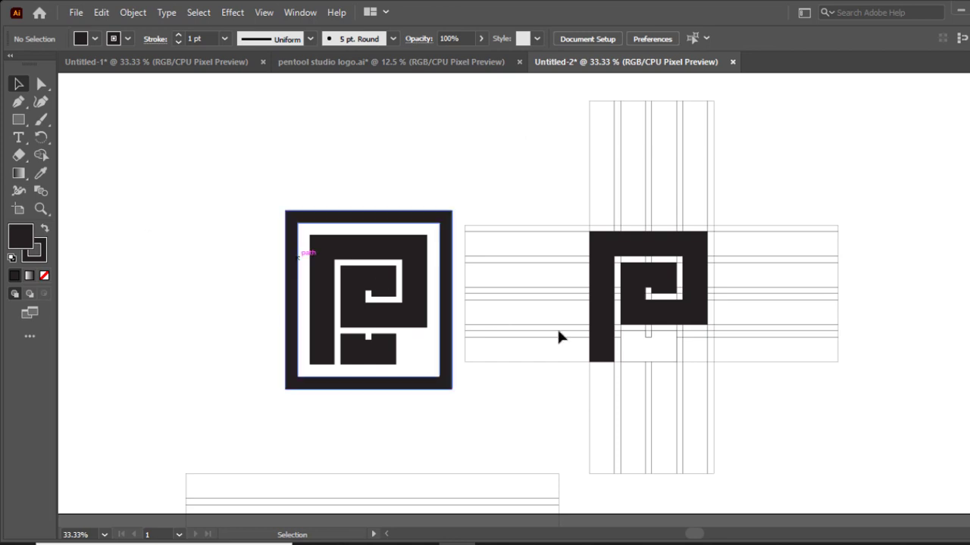
- Fill the notched block below the spiral with the spiral's black by sampling it with the Eyedropper tool
click(677, 360)
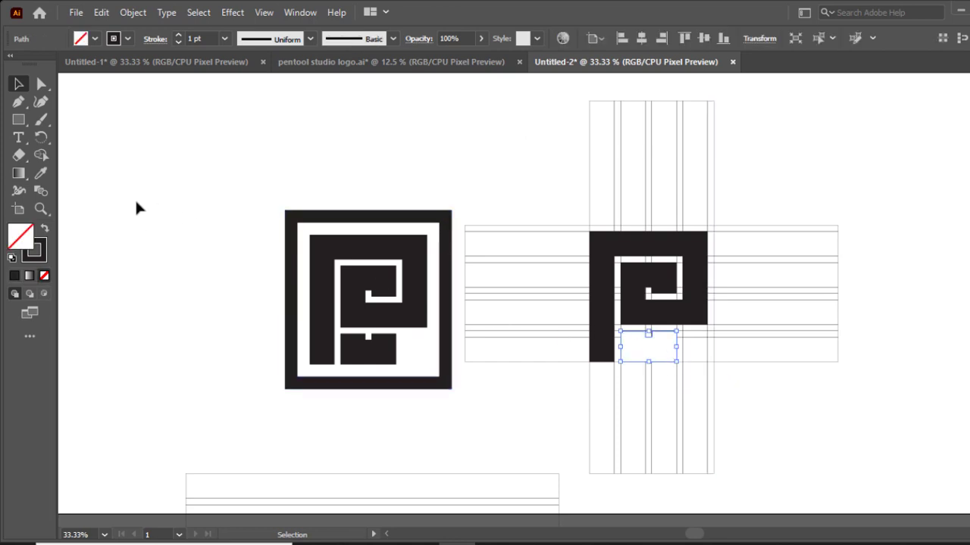
click(40, 174)
click(650, 250)
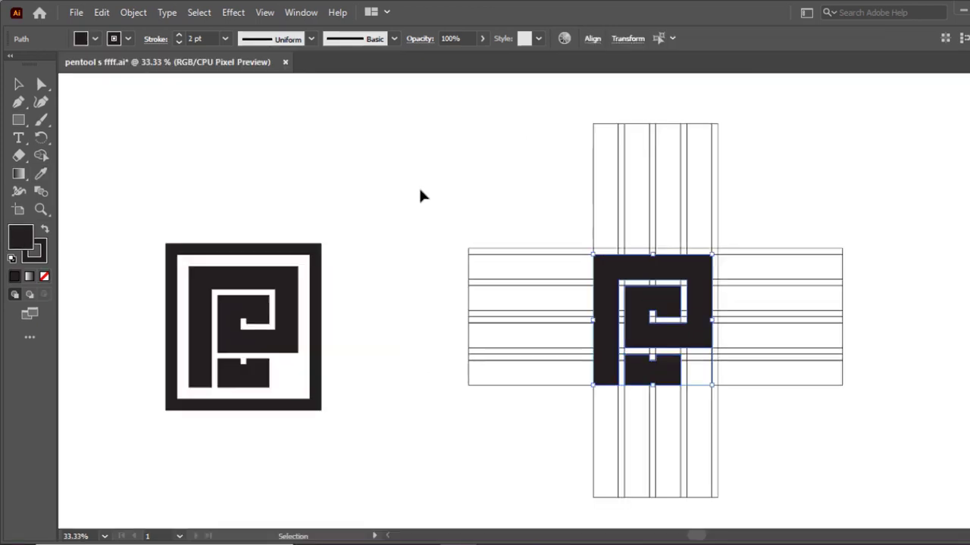
- Place a copy of the black spiral and notched block outside the grid, and delete the grid with the original shapes
drag(684, 285, 430, 401)
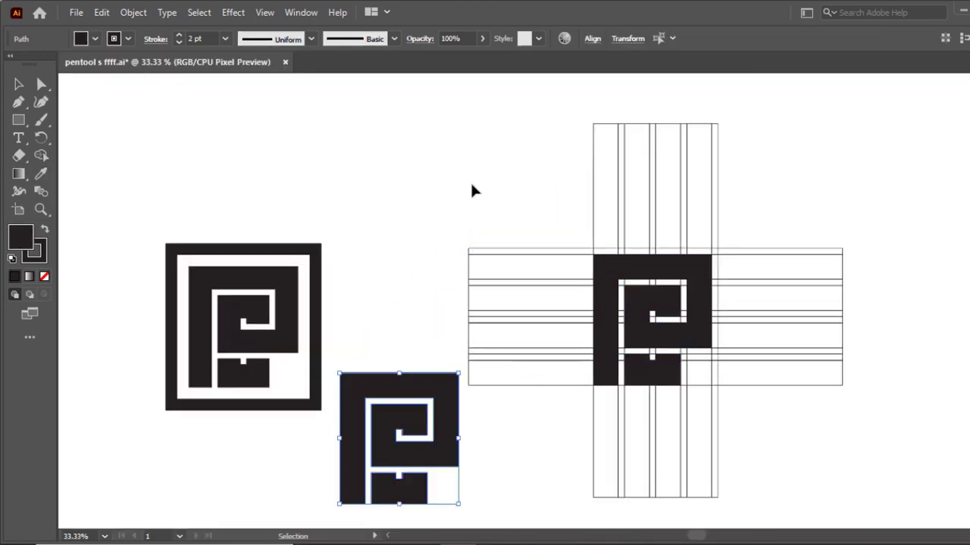
click(472, 190)
drag(811, 186, 566, 422)
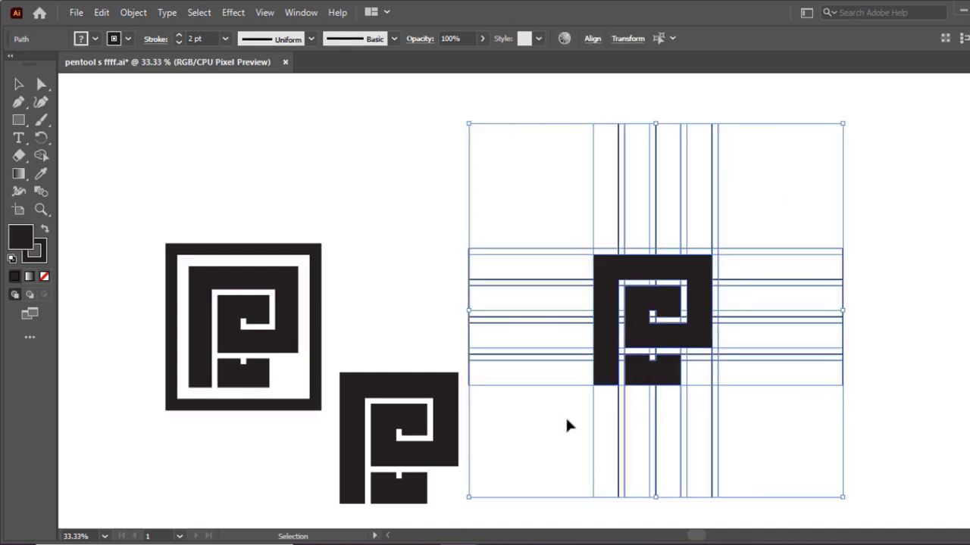
key(Delete)
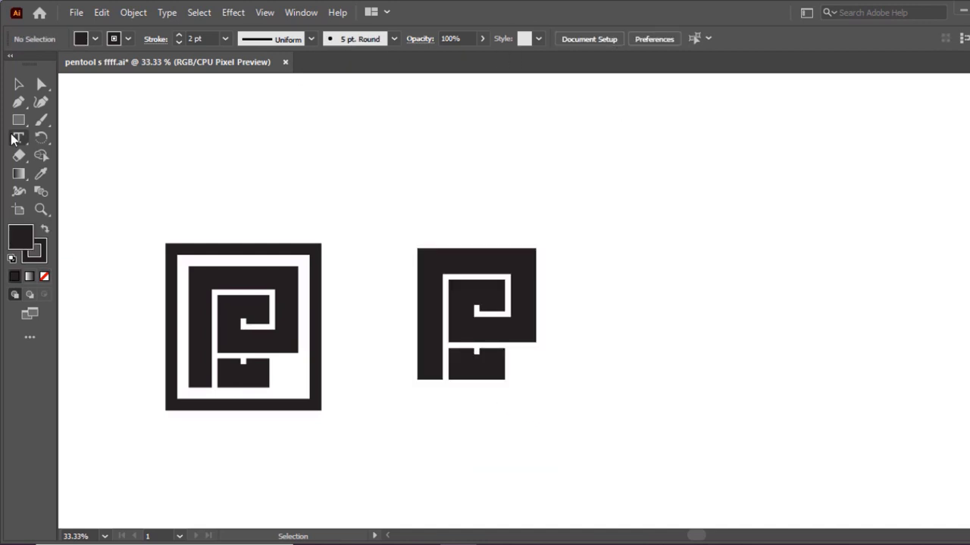
- Add a short line of 12 pt Myriad Pro text above the logo shapes
click(13, 138)
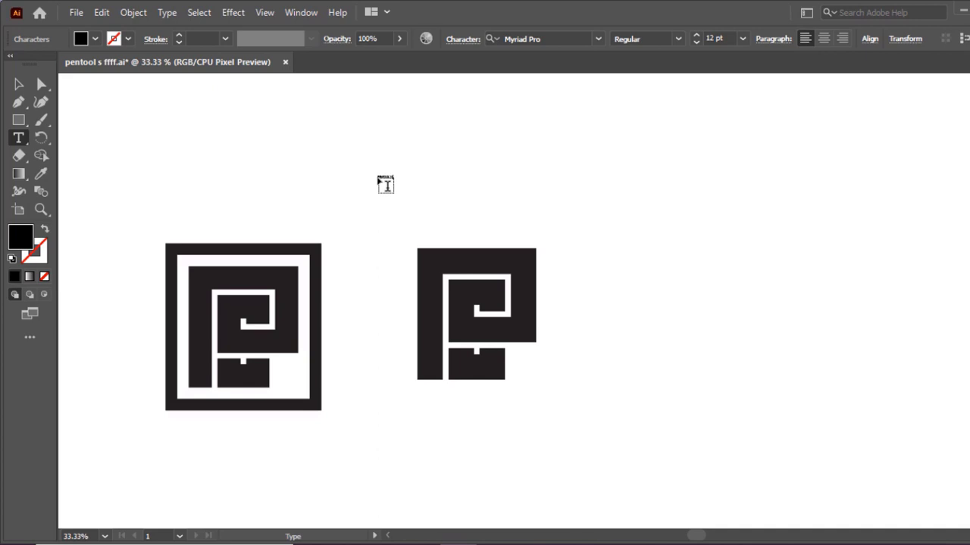
key(Escape)
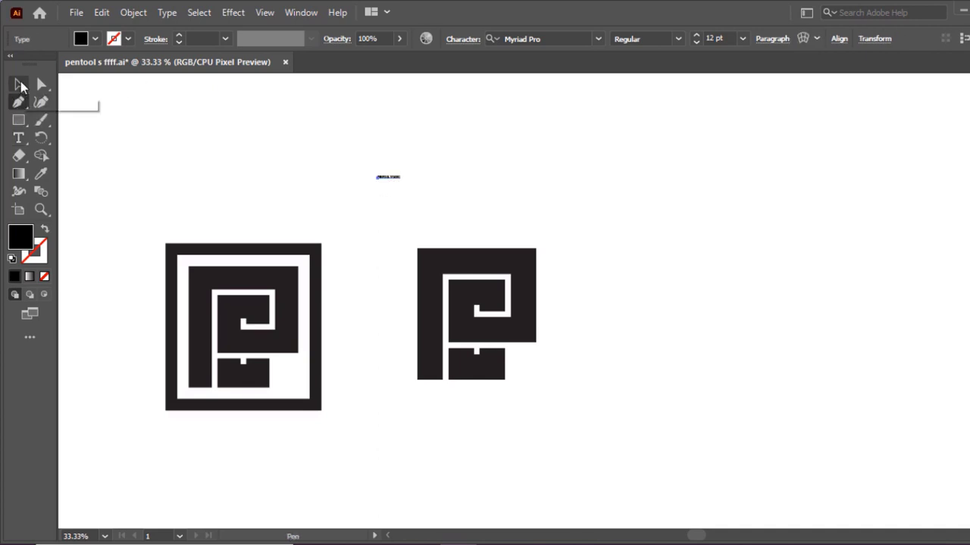
- Enlarge the PENTOOL STUDIO text to about 140 pt and place it beside the standalone P shape
drag(405, 188, 638, 213)
drag(569, 199, 738, 299)
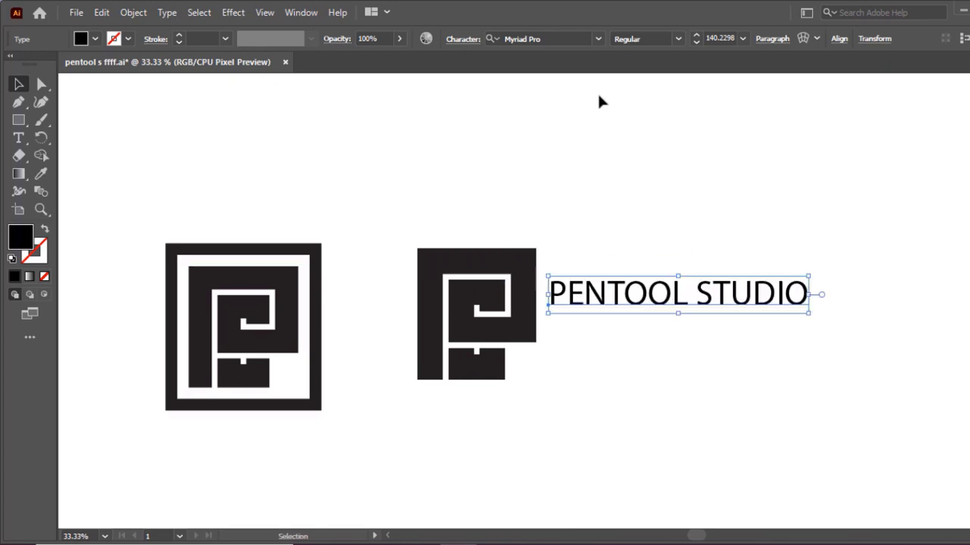
- Change the font of the PENTOOL STUDIO text to BigNoodleTitling
click(599, 39)
scroll(735, 273, up, 1)
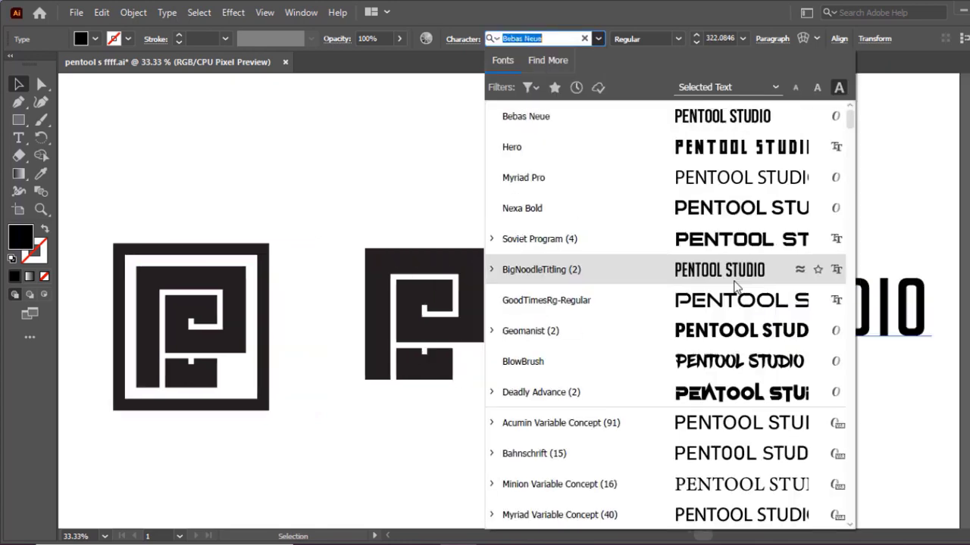
click(735, 270)
click(673, 368)
click(667, 338)
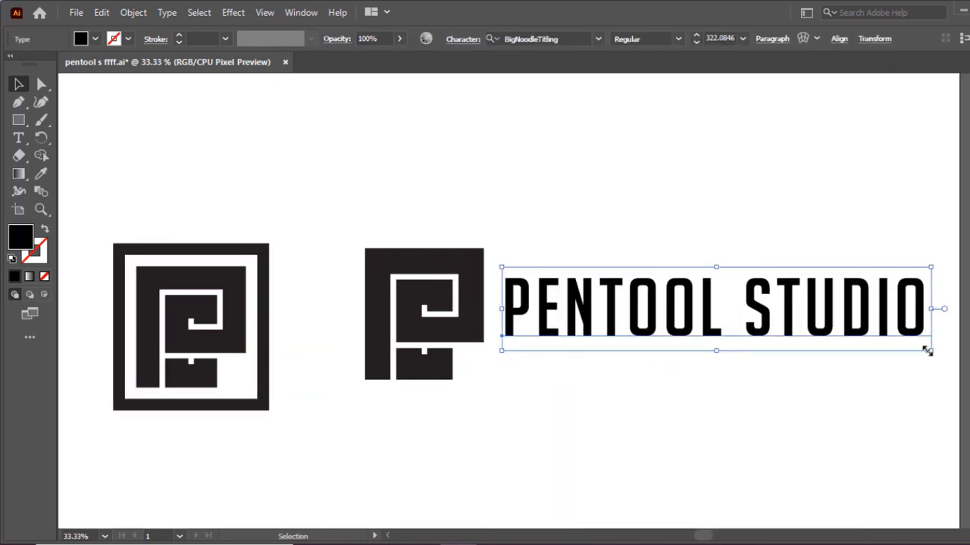
- Scale the PENTOOL STUDIO text proportionally to about 318 pt, keeping its start beside the P shape
click(930, 353)
click(647, 339)
mouse_move(931, 352)
mouse_down()
mouse_move(910, 347)
mouse_move(925, 354)
mouse_up()
click(787, 385)
click(815, 331)
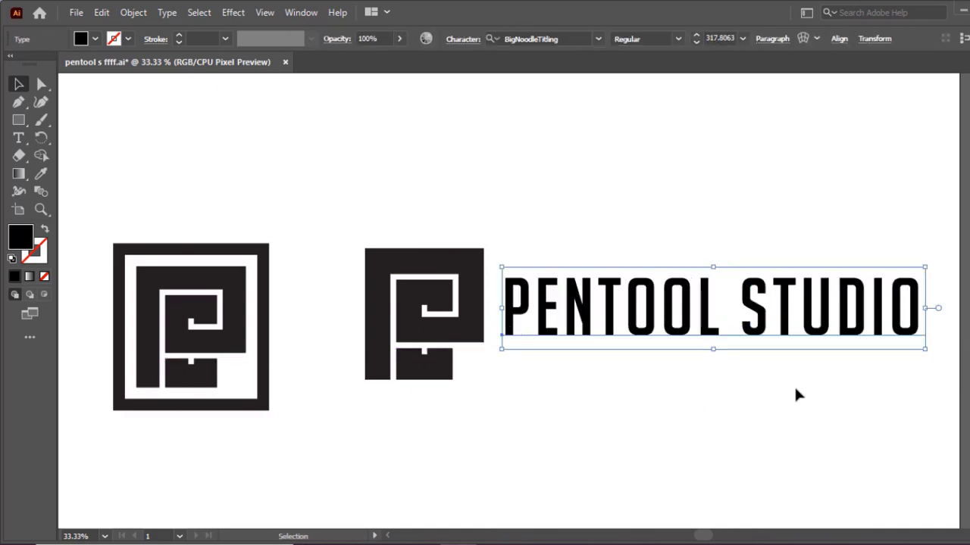
- Convert the PENTOOL STUDIO text to outlines
click(793, 388)
click(634, 334)
right_click(627, 318)
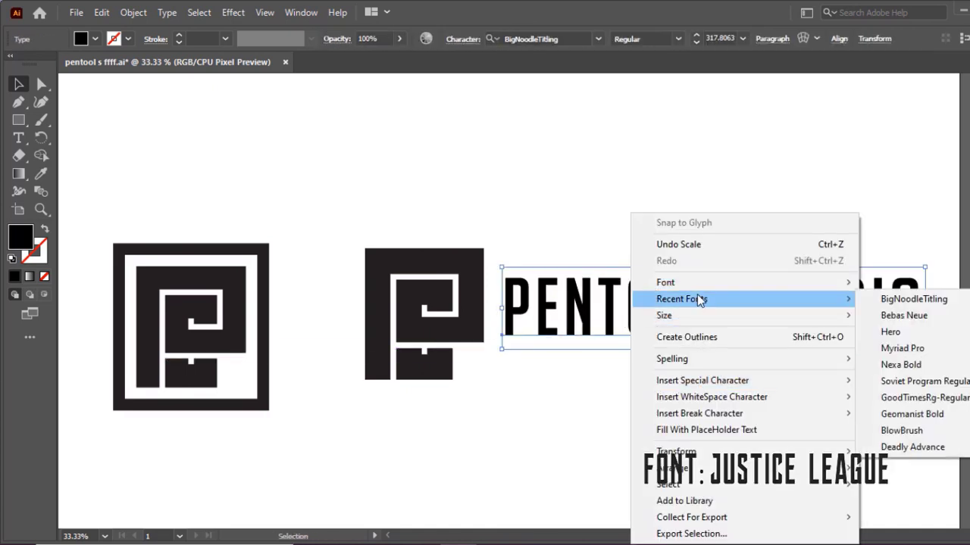
click(702, 338)
- Fill the outlined PENTOOL STUDIO lettering with the same soft black swatch as the P shape
click(650, 371)
drag(650, 371, 455, 261)
click(89, 44)
click(36, 107)
click(27, 107)
click(353, 201)
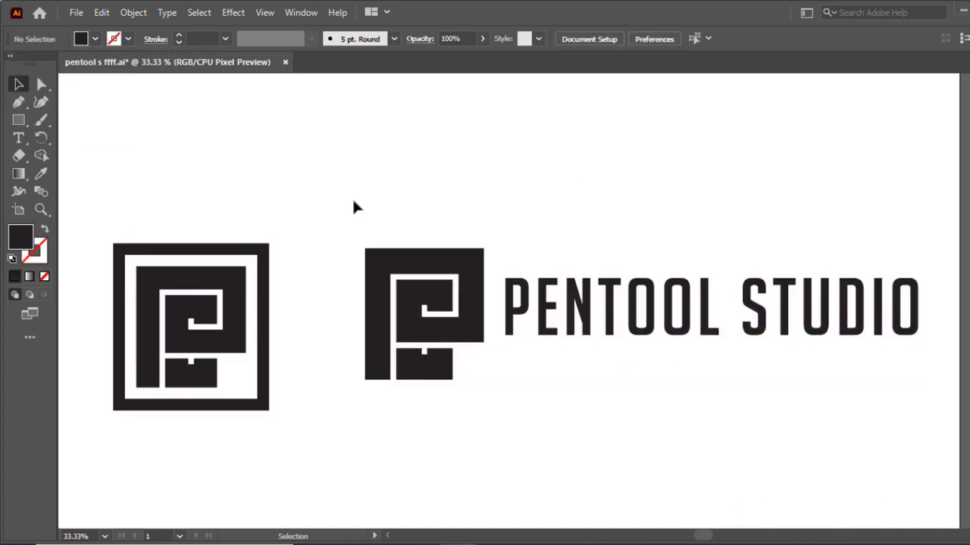
- Align the standalone P shape and the PENTOOL STUDIO lettering on their vertical centres
drag(353, 201, 545, 340)
click(593, 39)
click(560, 82)
- Scale the P shape and its lettering down together to about half size and move the logo to the middle of the canvas
drag(561, 212, 351, 384)
drag(917, 376, 649, 324)
drag(415, 295, 518, 324)
click(704, 401)
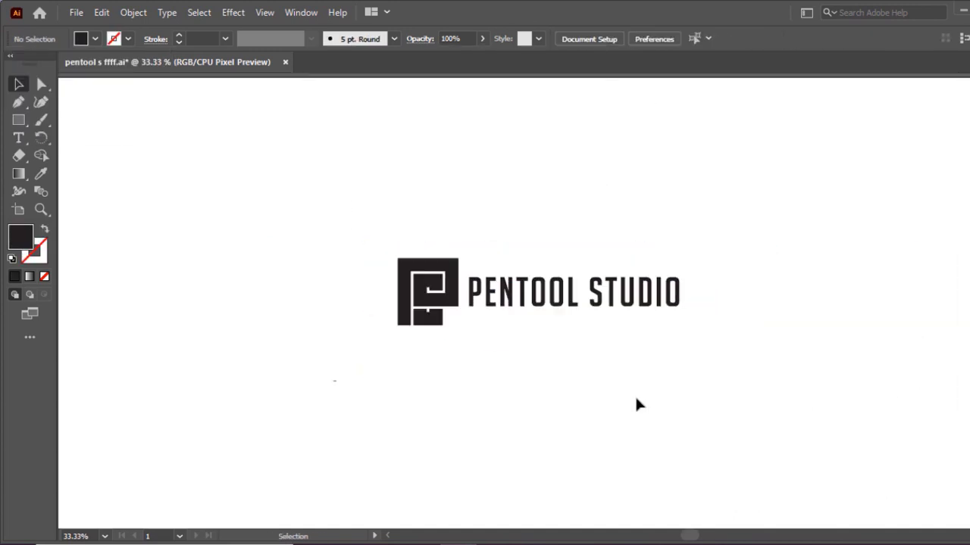